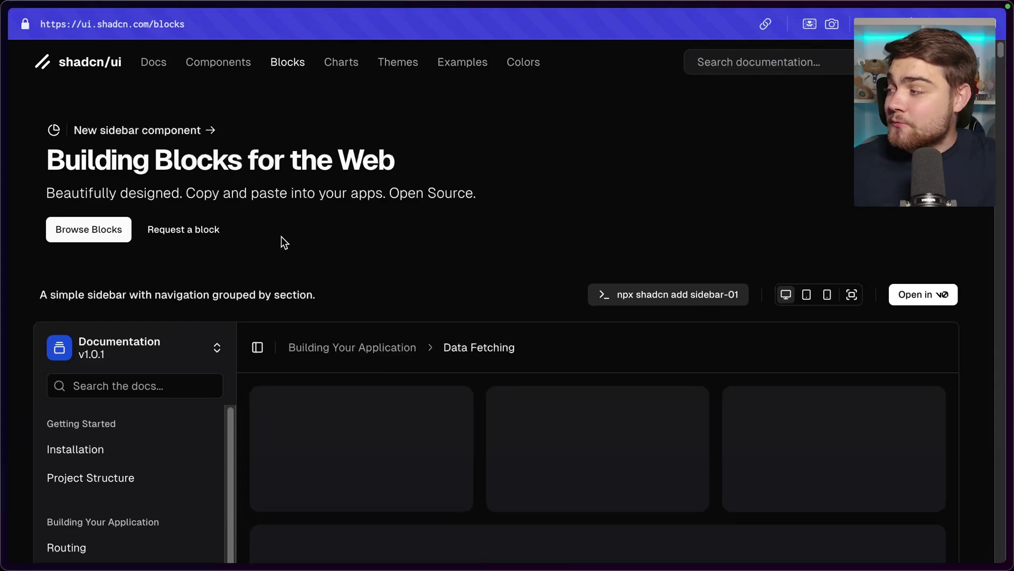
# Open and close the sidebar-01 demo's version choices, then collapse and re-expand its sidebar
pyautogui.scroll(-1, 433, 264)
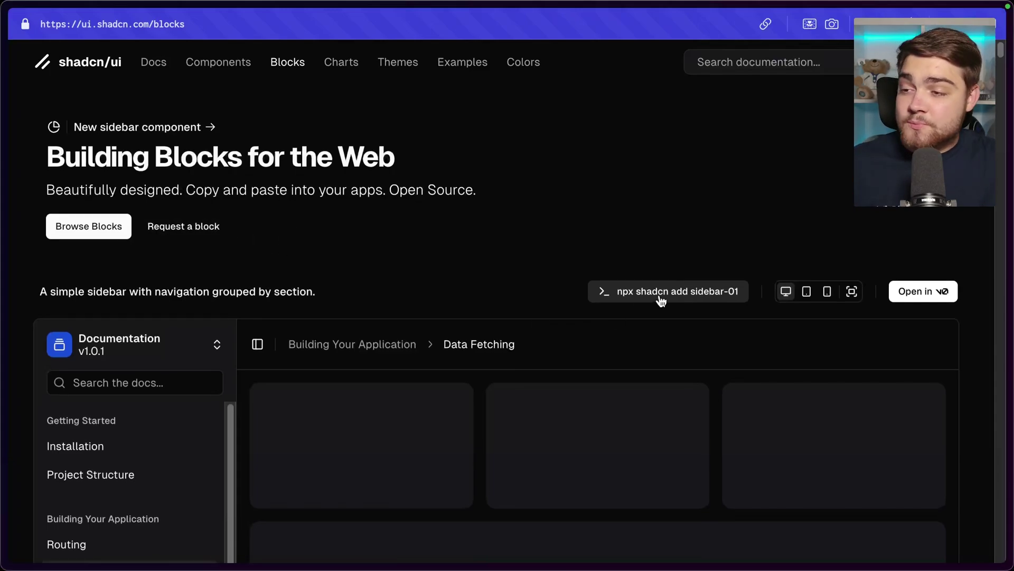
pyautogui.scroll(-3, 536, 314)
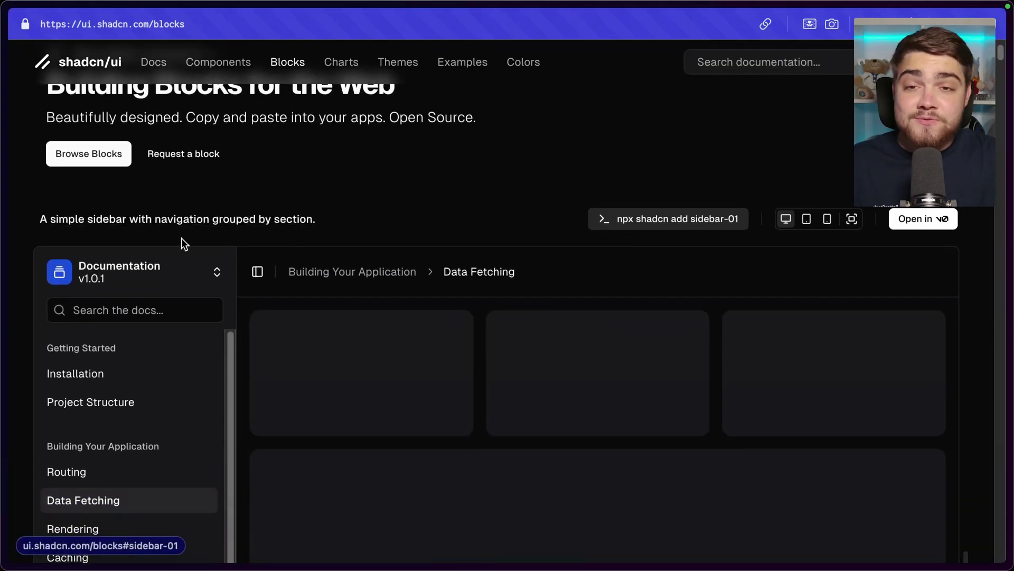
pyautogui.click(210, 275)
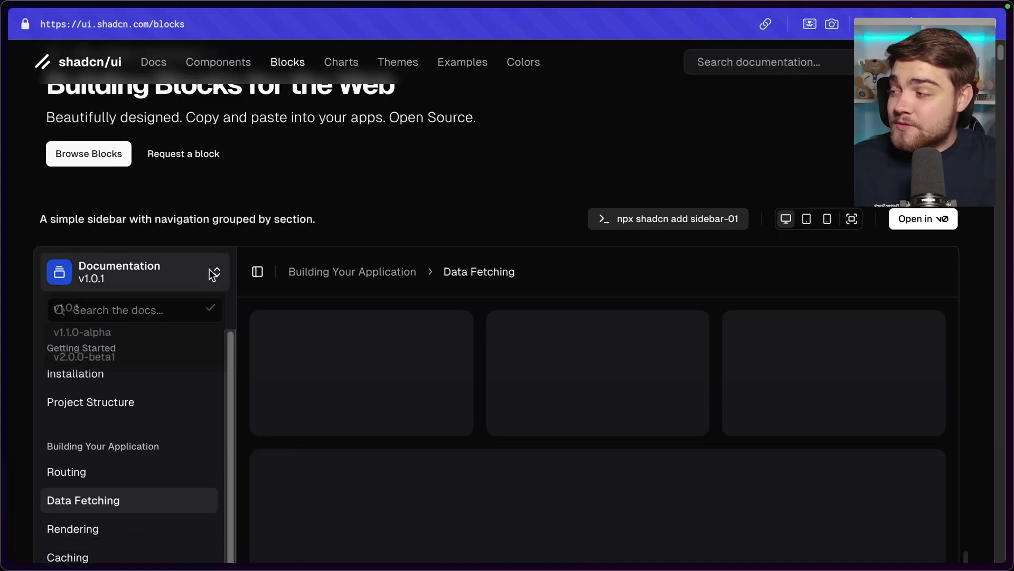
pyautogui.click(259, 272)
pyautogui.click(259, 272)
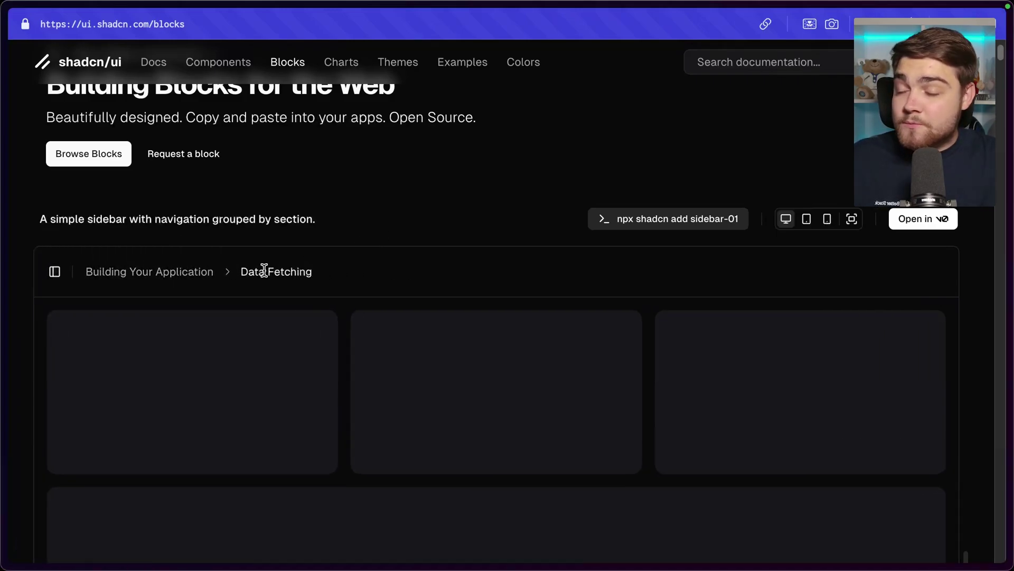
pyautogui.click(53, 272)
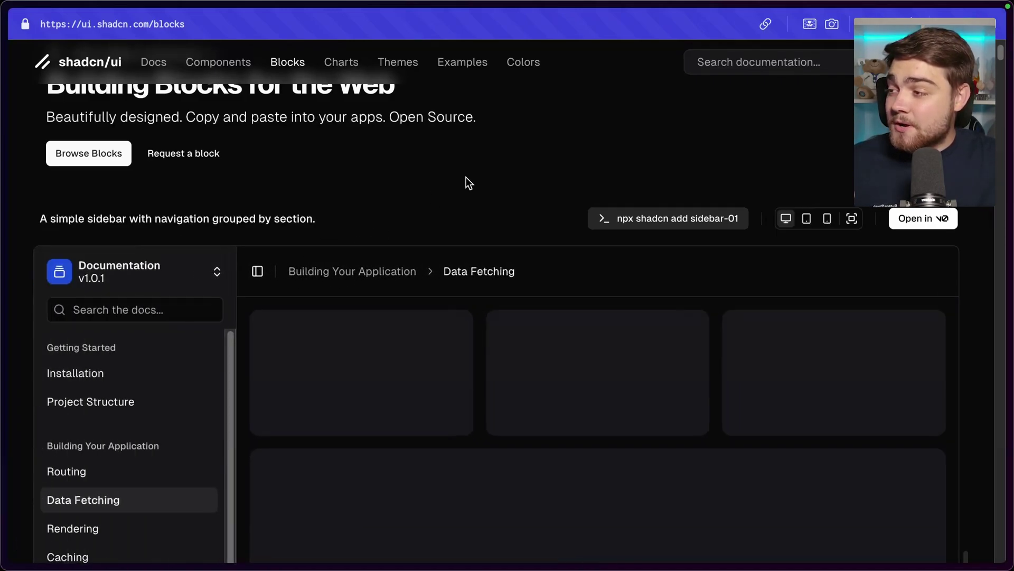
# Narrow the preview to small-screen width, expand the sidebar, then widen it and toggle the sidebar
pyautogui.scroll(-2, 502, 196)
pyautogui.moveTo(965, 443); pyautogui.dragTo(491, 425)
pyautogui.click(58, 158)
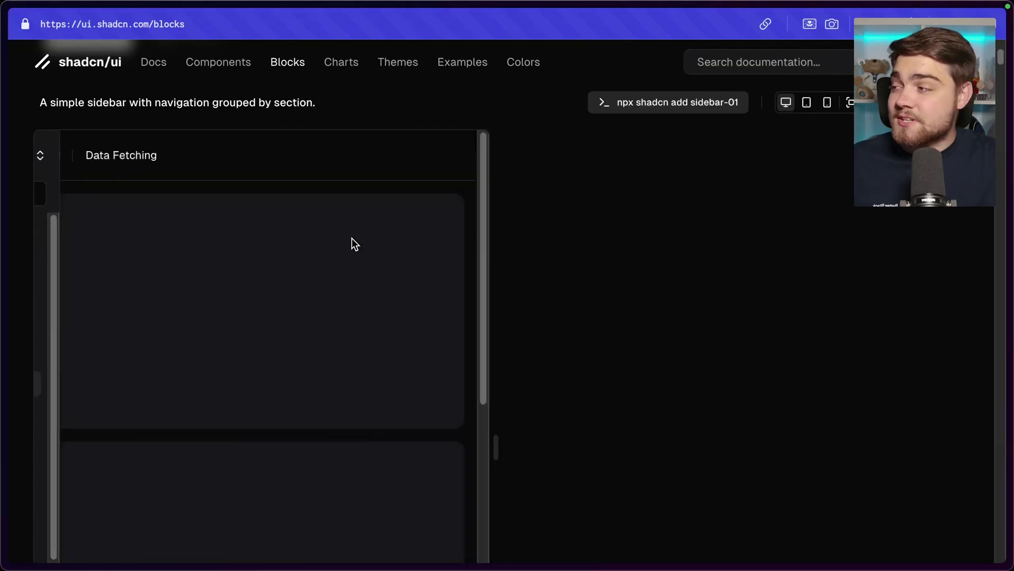
pyautogui.moveTo(499, 449); pyautogui.dragTo(928, 448)
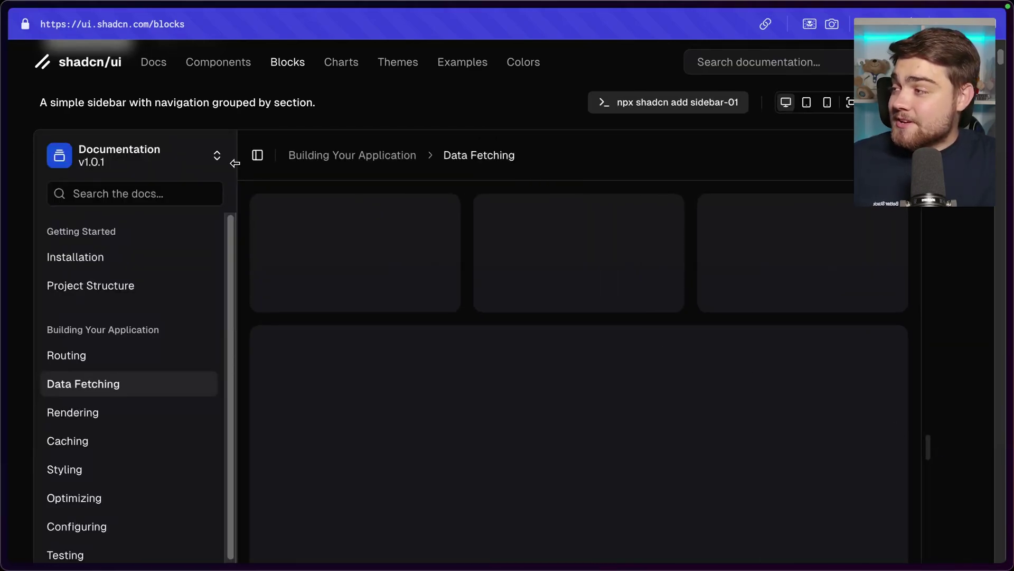
pyautogui.click(257, 156)
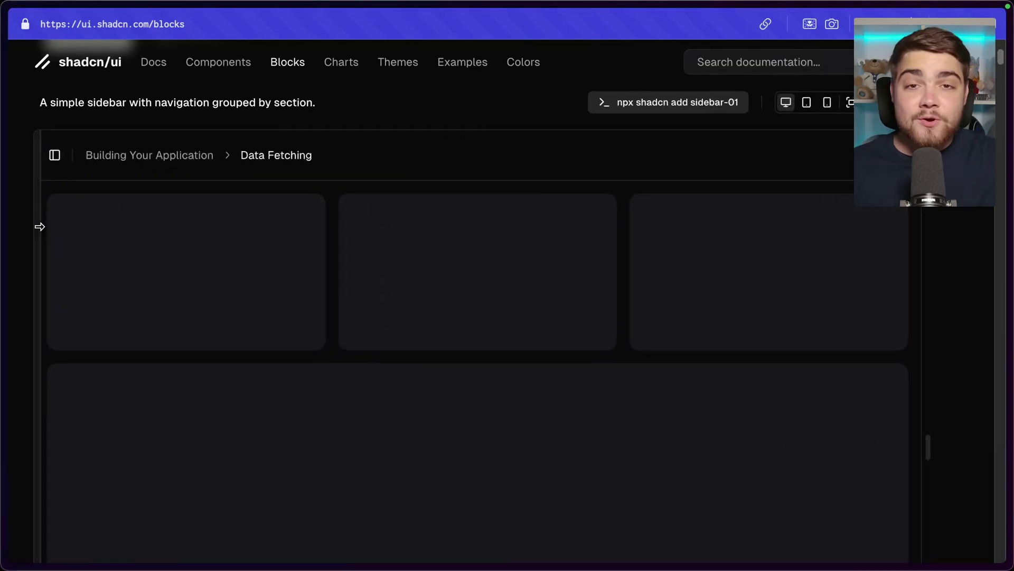
pyautogui.click(40, 227)
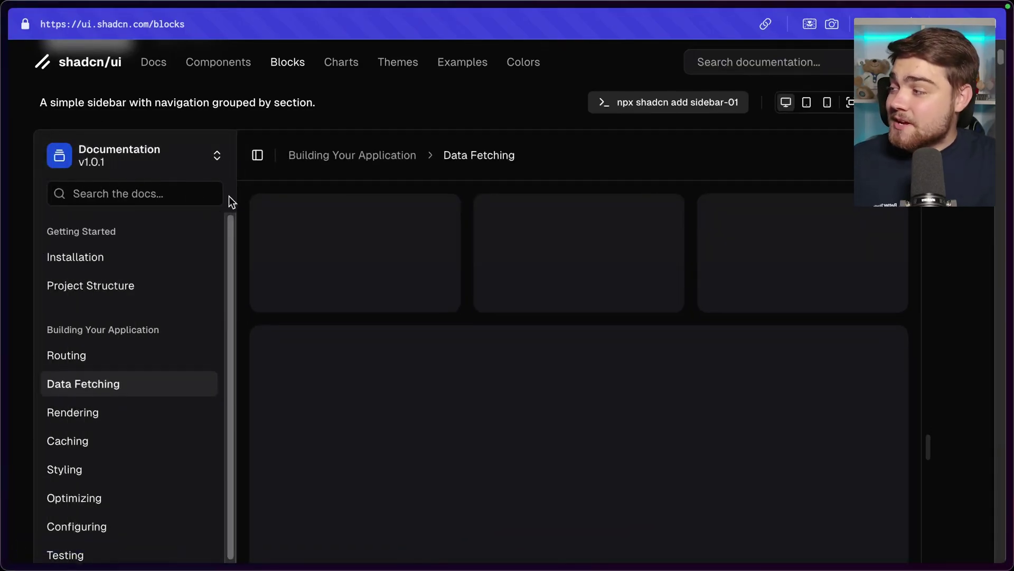
# Scroll down to the sidebar-02 block with collapsible sections
pyautogui.scroll(-1, 245, 195)
pyautogui.scroll(-2, 161, 238)
pyautogui.scroll(1, 127, 235)
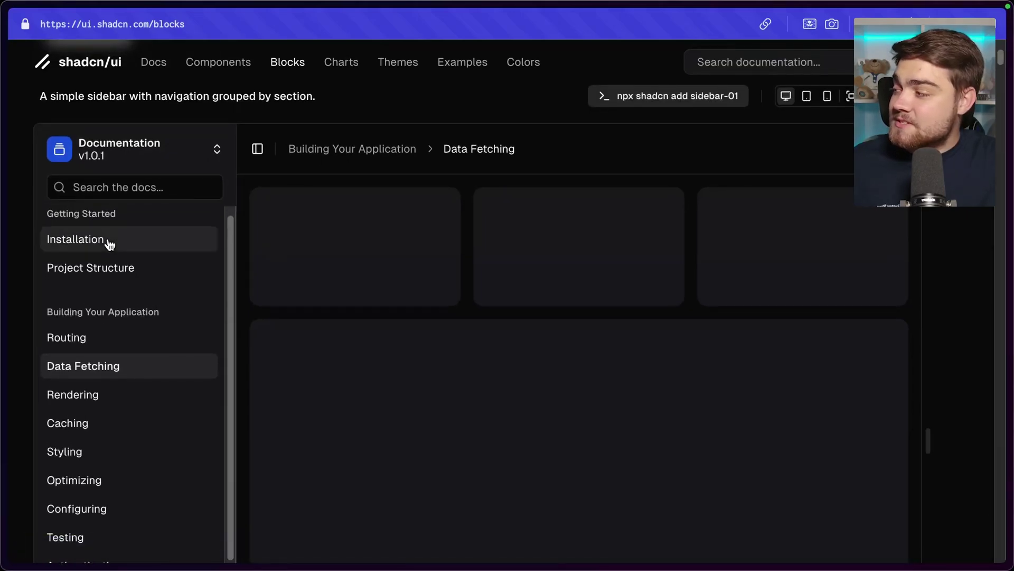
pyautogui.scroll(-3, 114, 330)
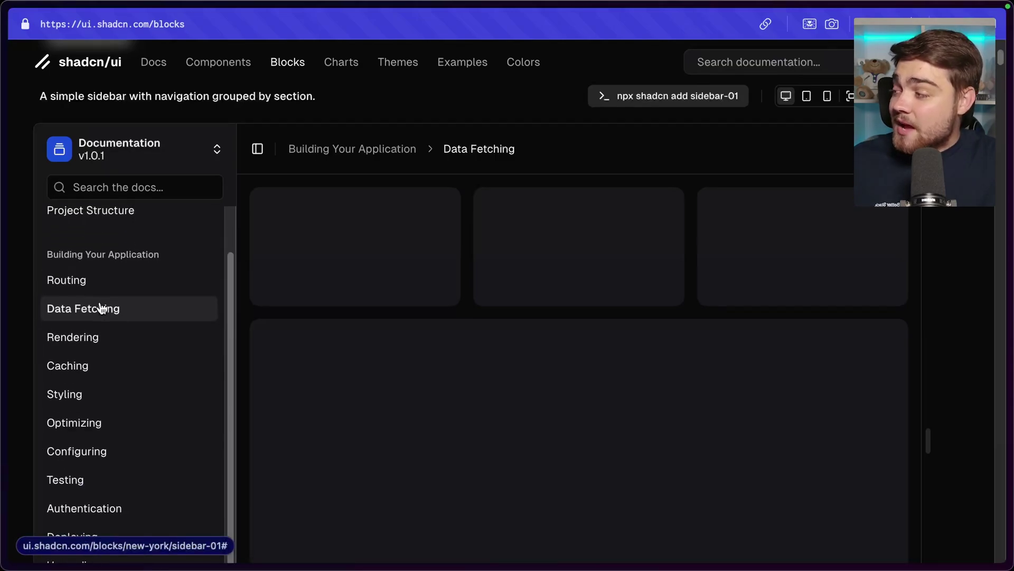
pyautogui.scroll(-1, 84, 306)
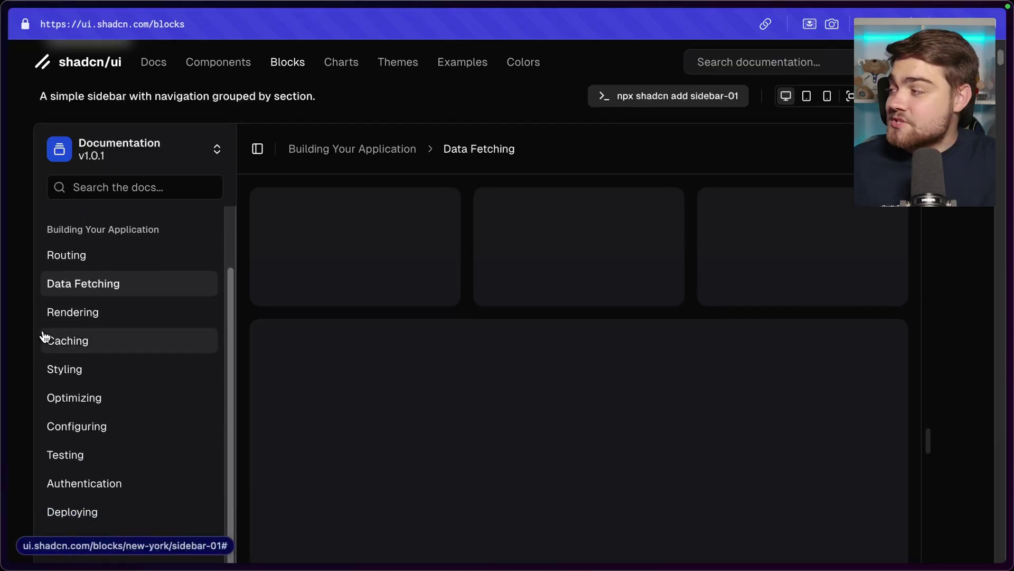
pyautogui.scroll(-1, 39, 336)
pyautogui.scroll(-1, 24, 341)
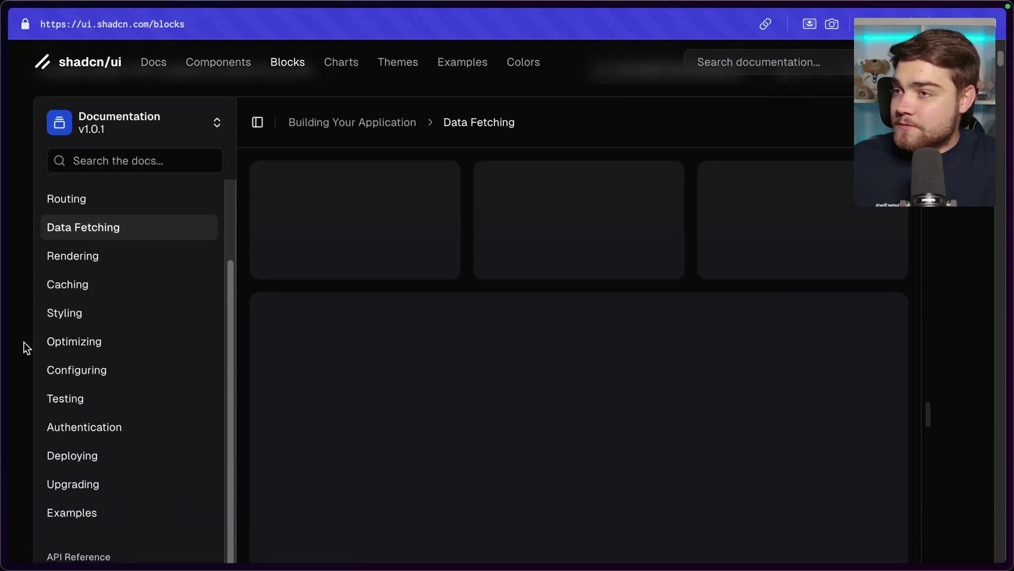
pyautogui.scroll(-10, 24, 341)
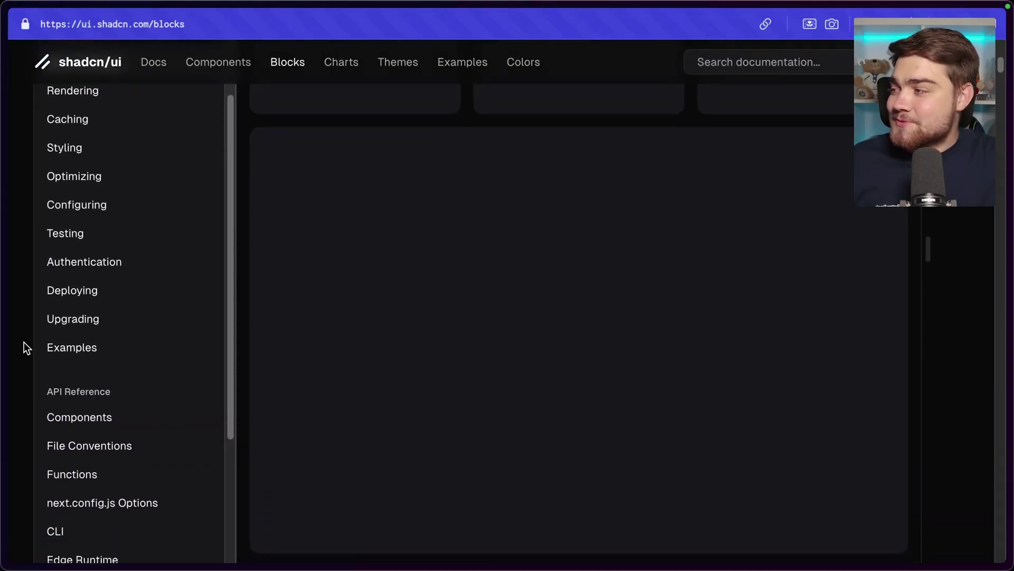
pyautogui.scroll(-10, 24, 341)
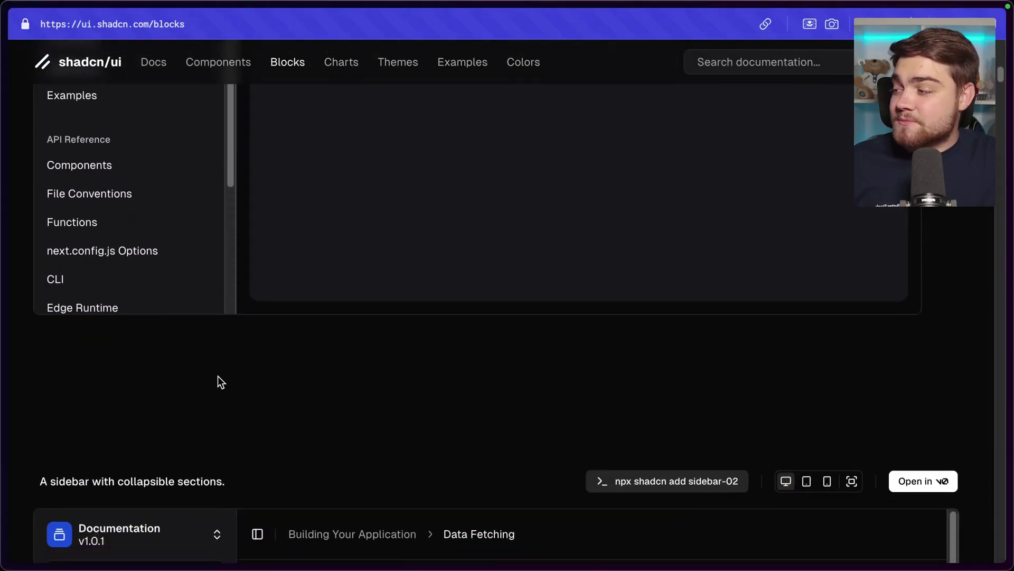
pyautogui.scroll(-4, 197, 346)
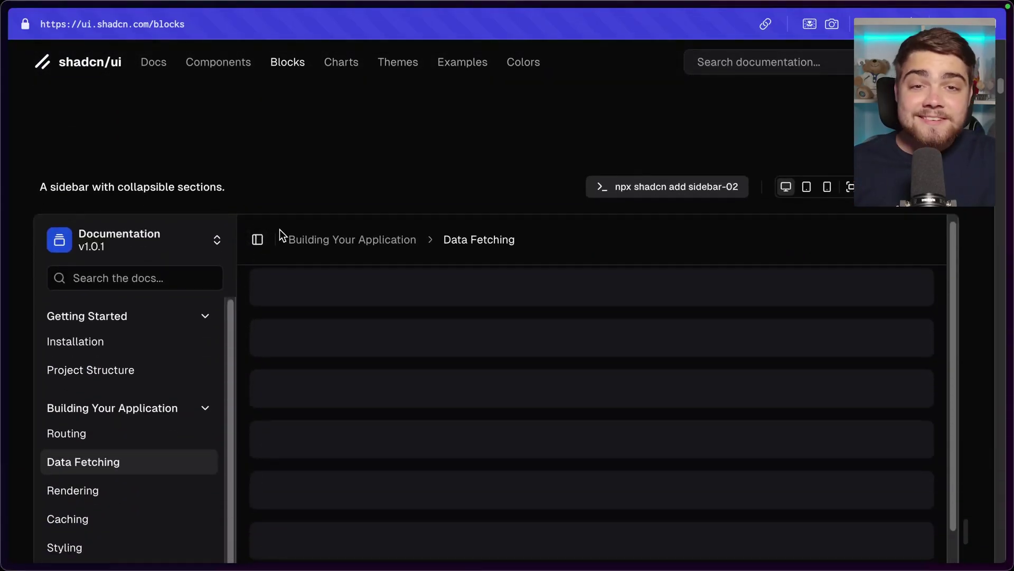
# Toggle the Getting Started section, leaving it open with Installation and Project Structure
pyautogui.scroll(-4, 274, 244)
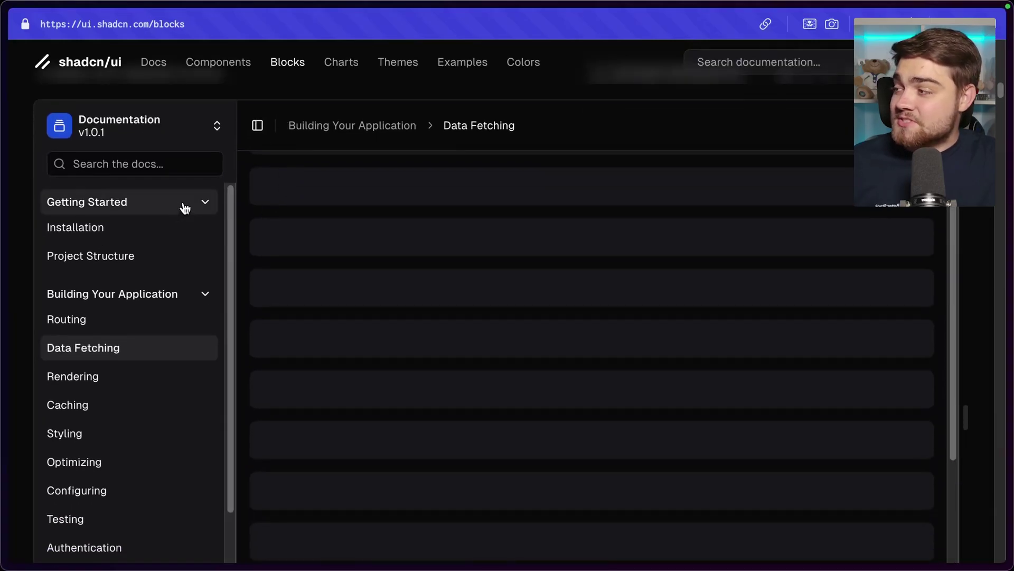
pyautogui.click(189, 211)
pyautogui.click(191, 210)
pyautogui.click(193, 213)
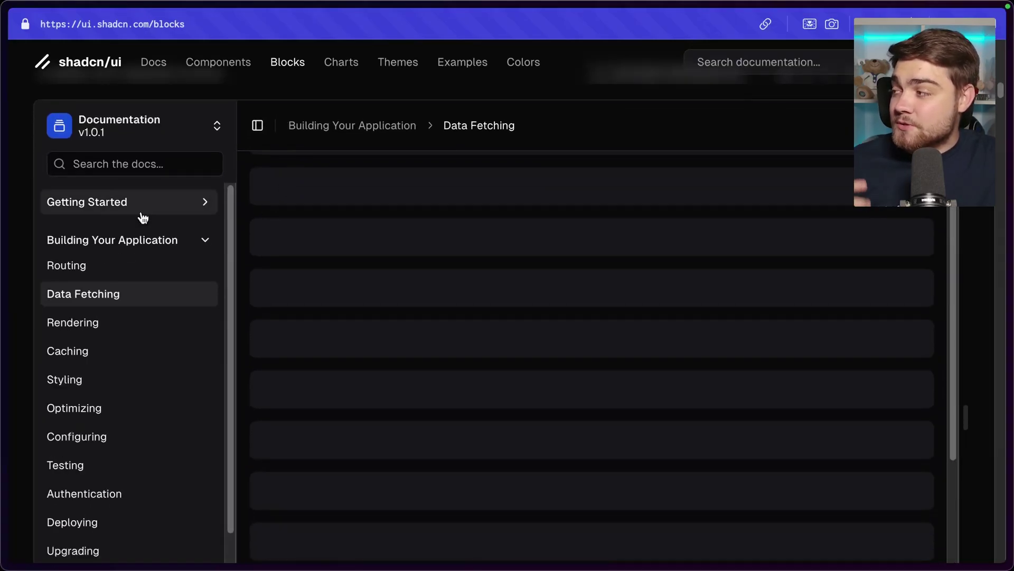
pyautogui.click(159, 218)
# Collapse the Building Your Application section and continue down to the sidebar-06 block
pyautogui.scroll(-15, 30, 328)
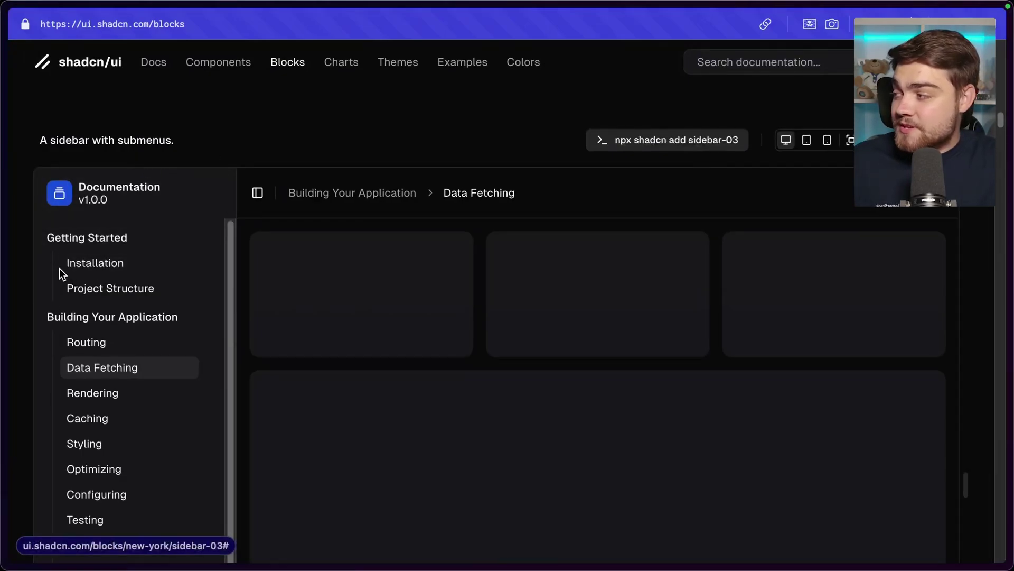
pyautogui.scroll(-1, 21, 348)
pyautogui.scroll(-10, 20, 344)
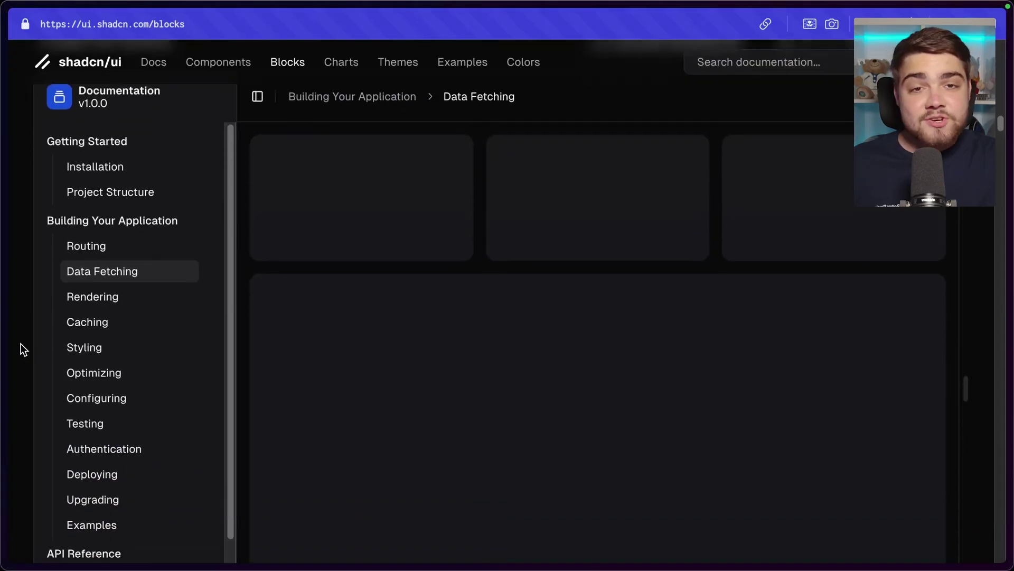
pyautogui.scroll(-4, 23, 344)
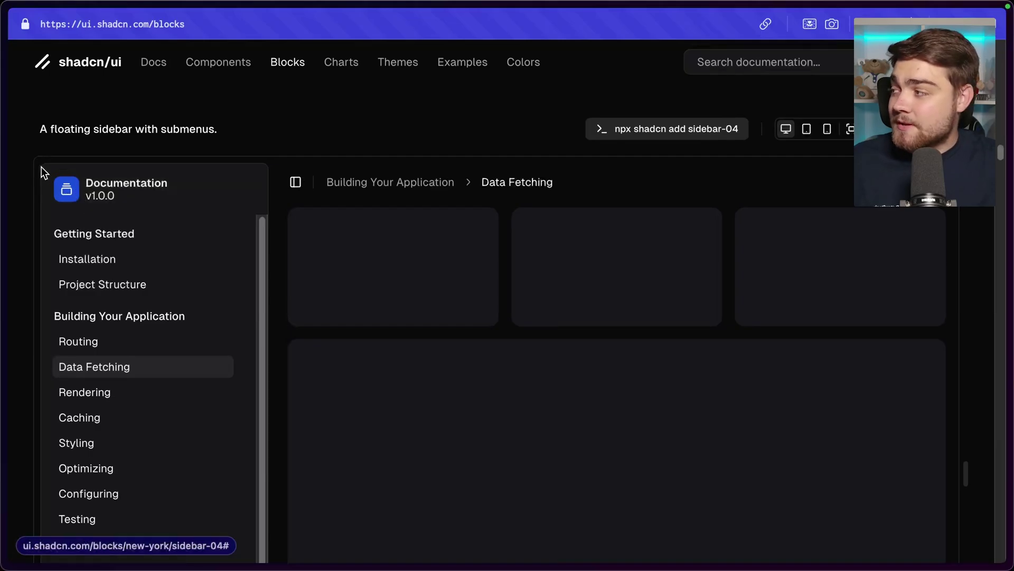
pyautogui.scroll(-8, 286, 175)
pyautogui.scroll(6, 284, 201)
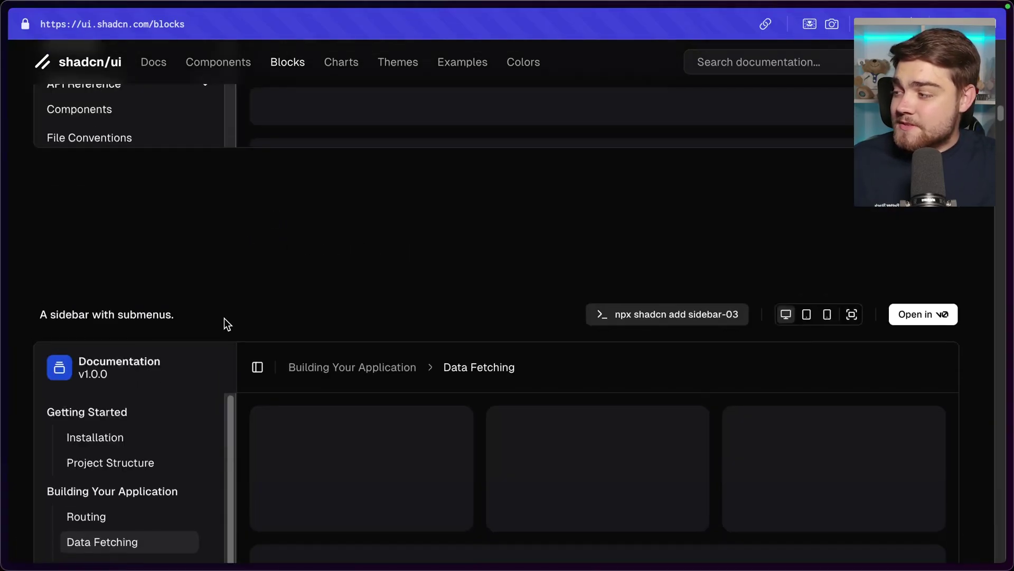
pyautogui.scroll(-10, 264, 328)
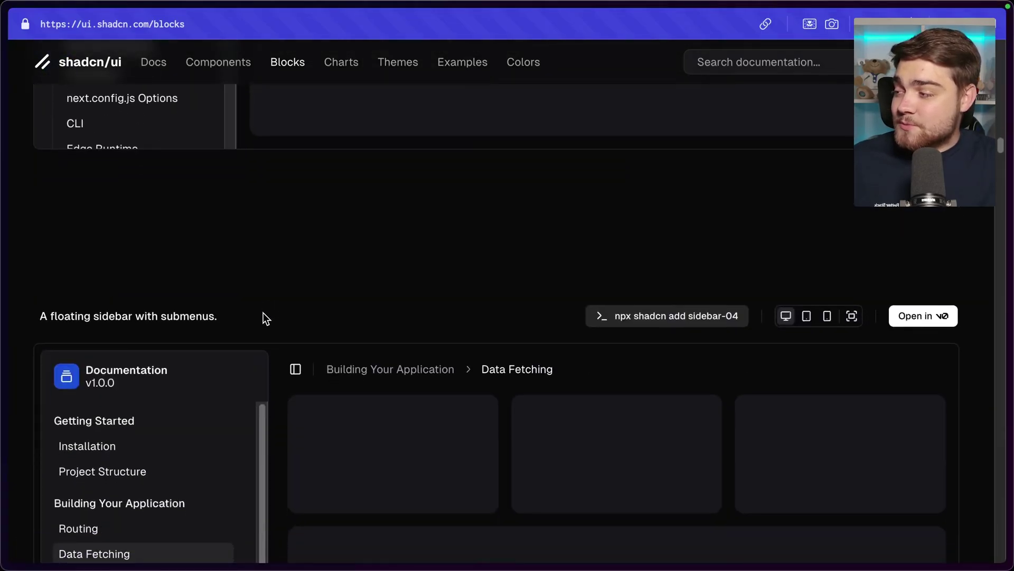
pyautogui.scroll(-3, 263, 236)
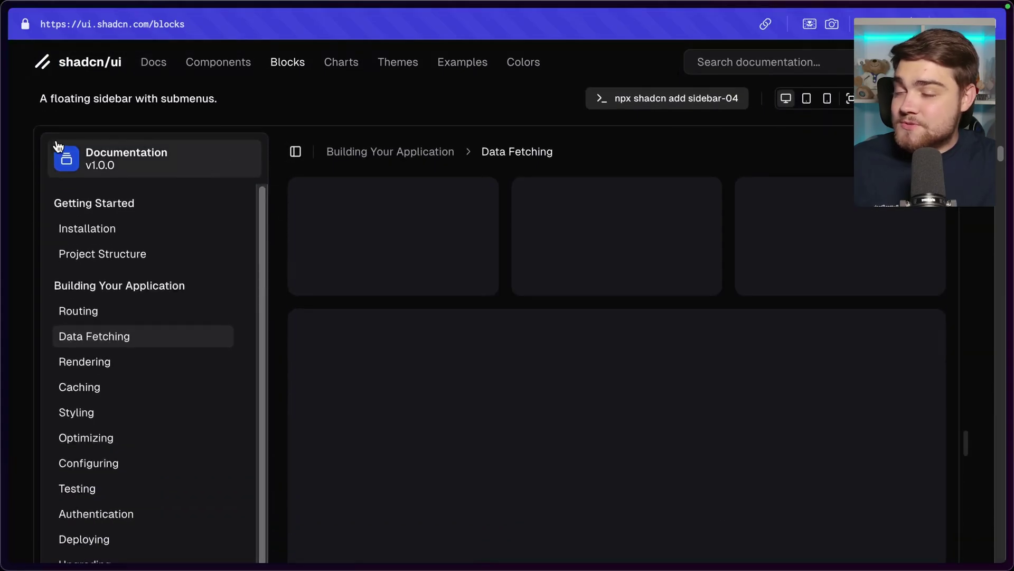
pyautogui.scroll(-6, 312, 200)
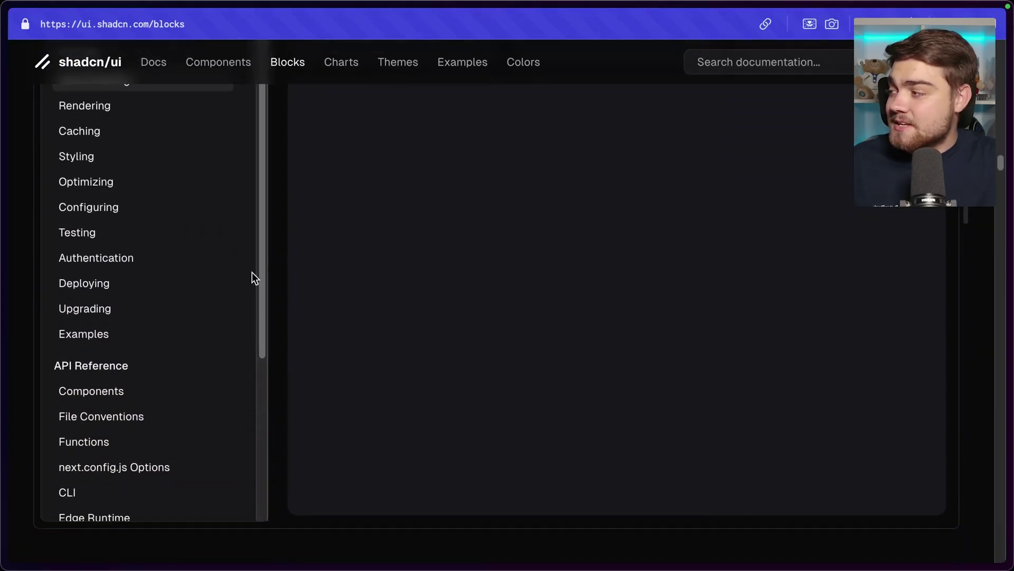
pyautogui.scroll(-8, 21, 420)
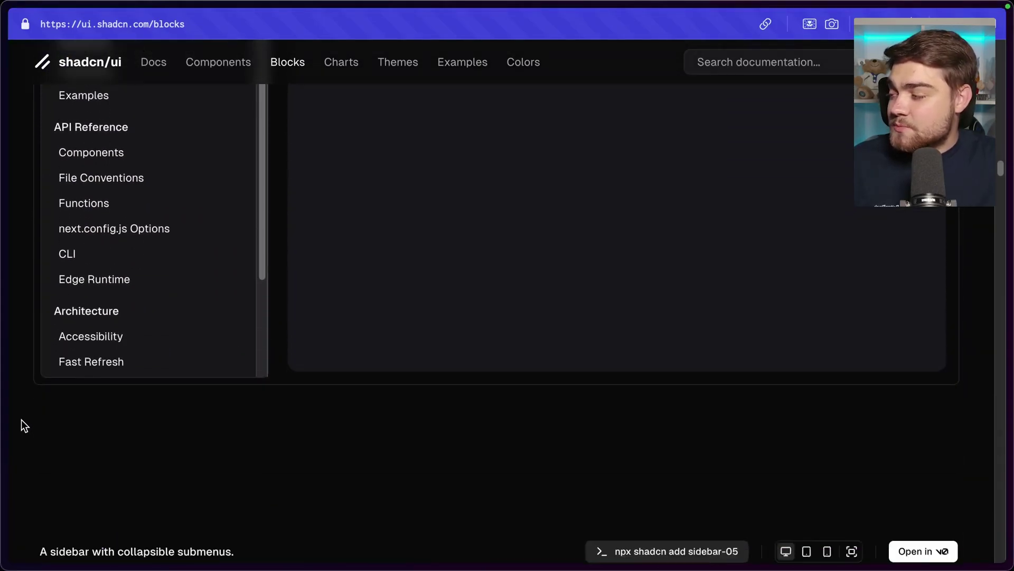
pyautogui.scroll(-5, 275, 276)
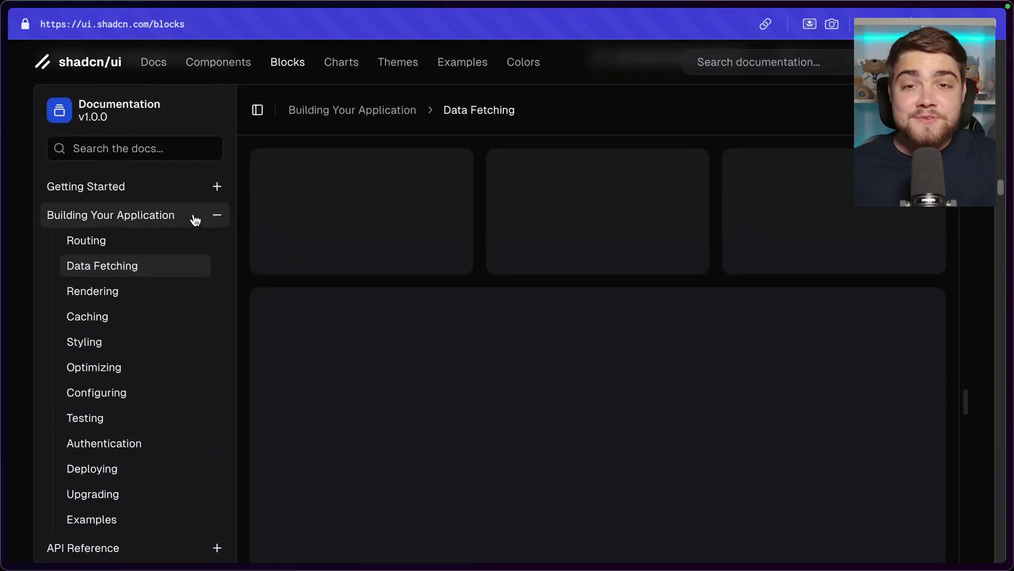
pyautogui.click(197, 221)
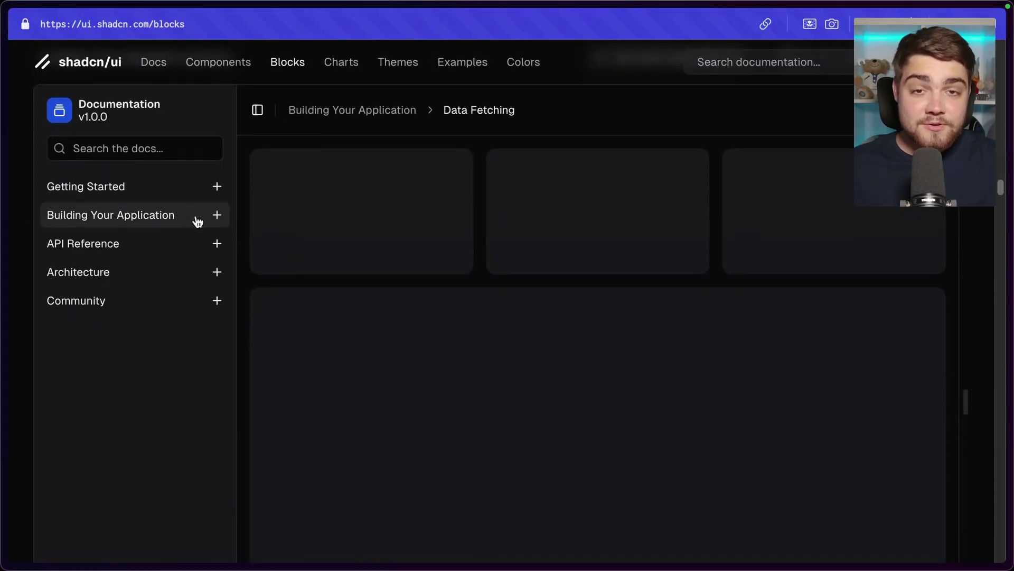
pyautogui.scroll(-10, 223, 233)
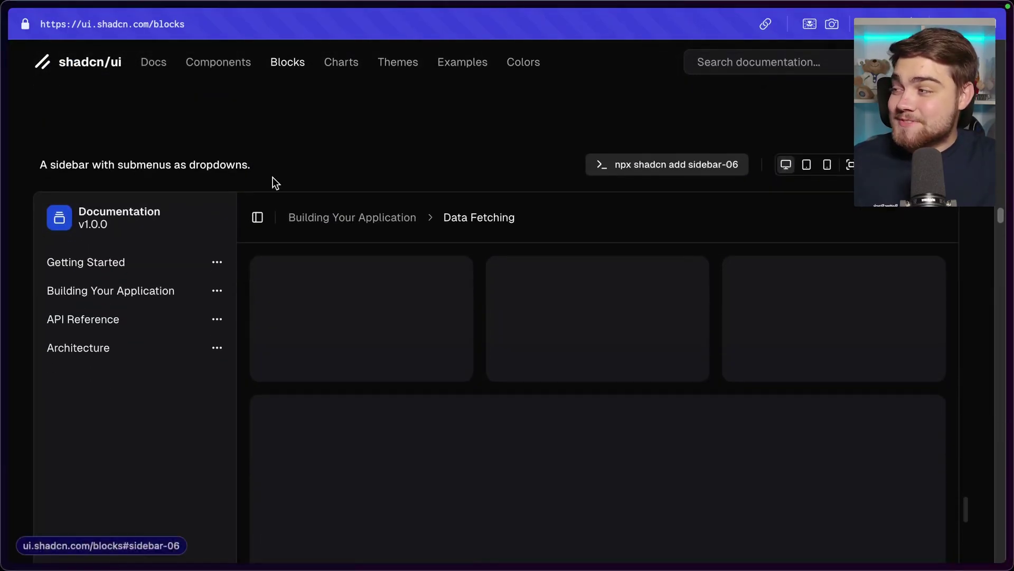
# Open the Getting Started dropdown submenu, dismiss it with Escape, and scroll to sidebar-07
pyautogui.scroll(-2, 280, 184)
pyautogui.click(217, 165)
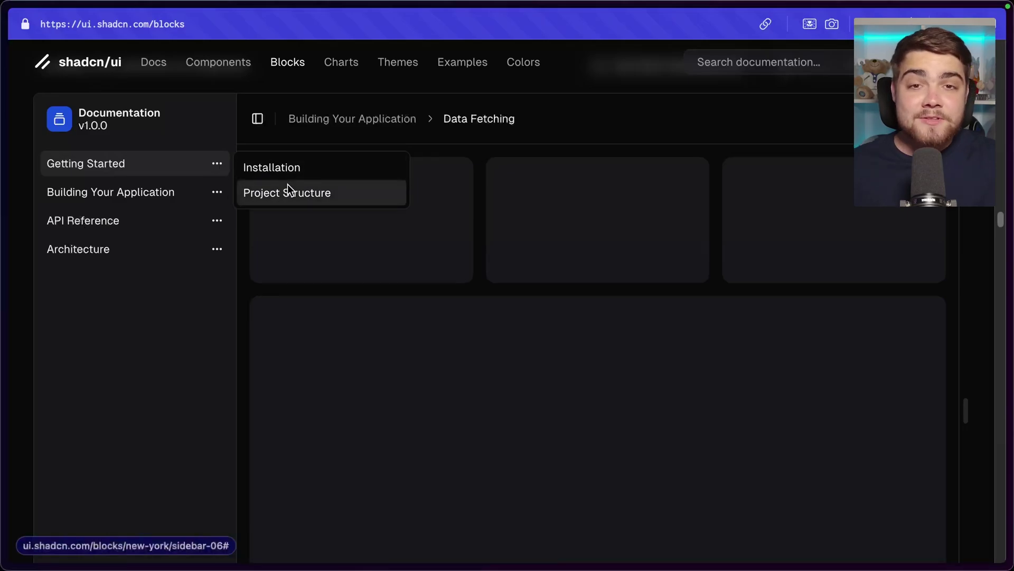
pyautogui.press('Escape')
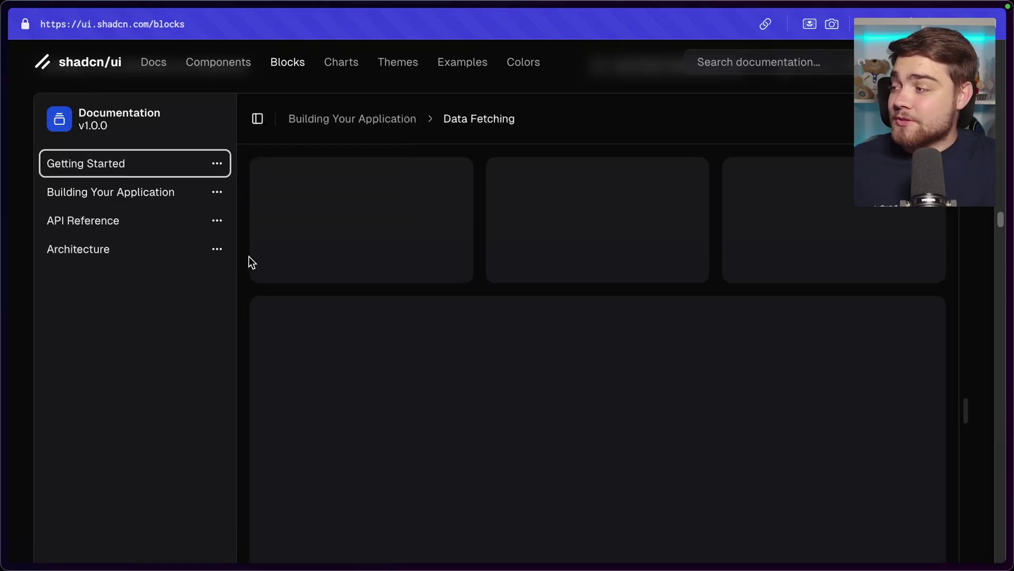
pyautogui.scroll(-5, 250, 257)
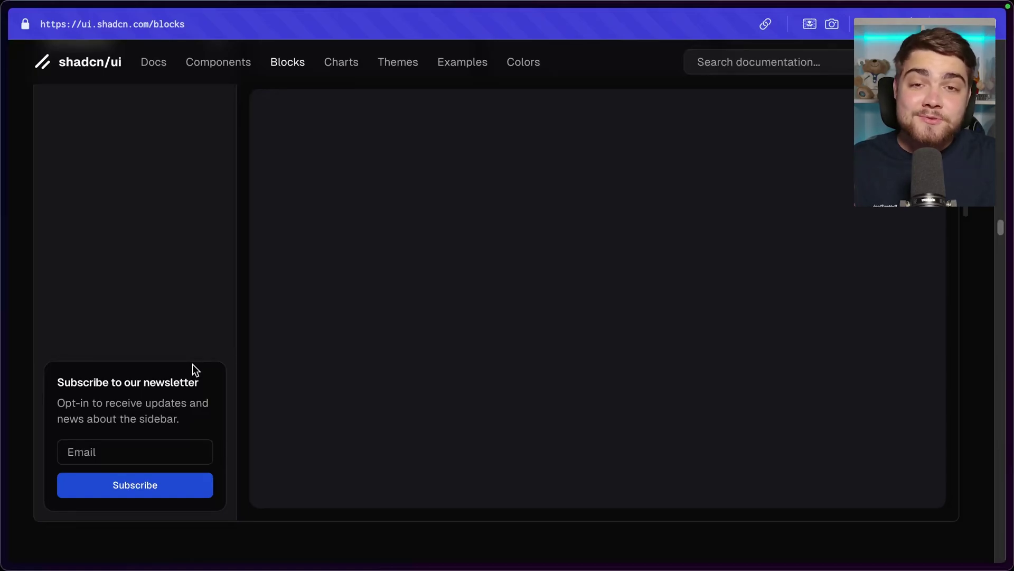
pyautogui.scroll(-7, 202, 363)
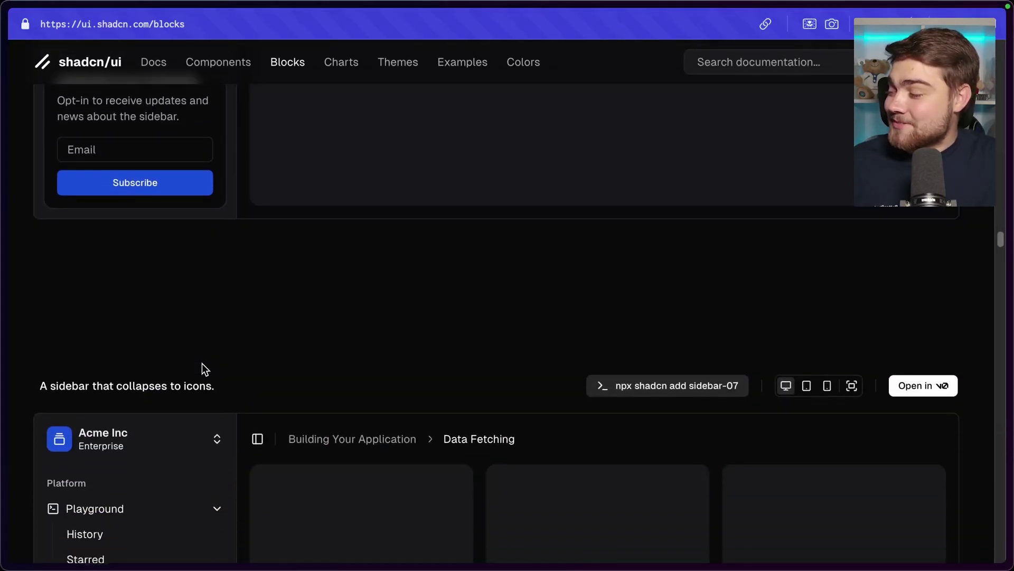
# Collapse the Playground group and toggle the Models group open and closed in sidebar-07
pyautogui.scroll(-3, 204, 360)
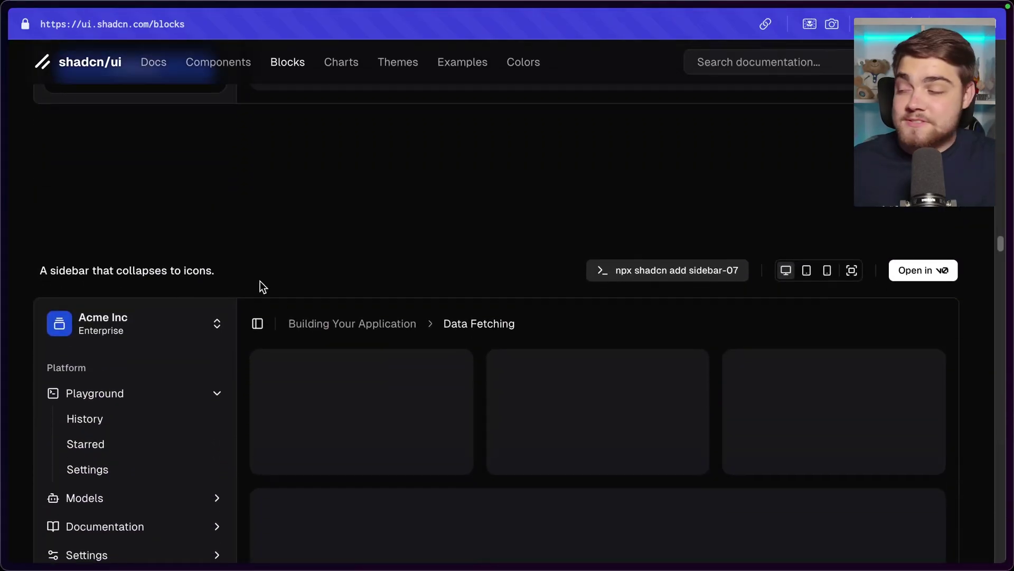
pyautogui.scroll(-2, 259, 280)
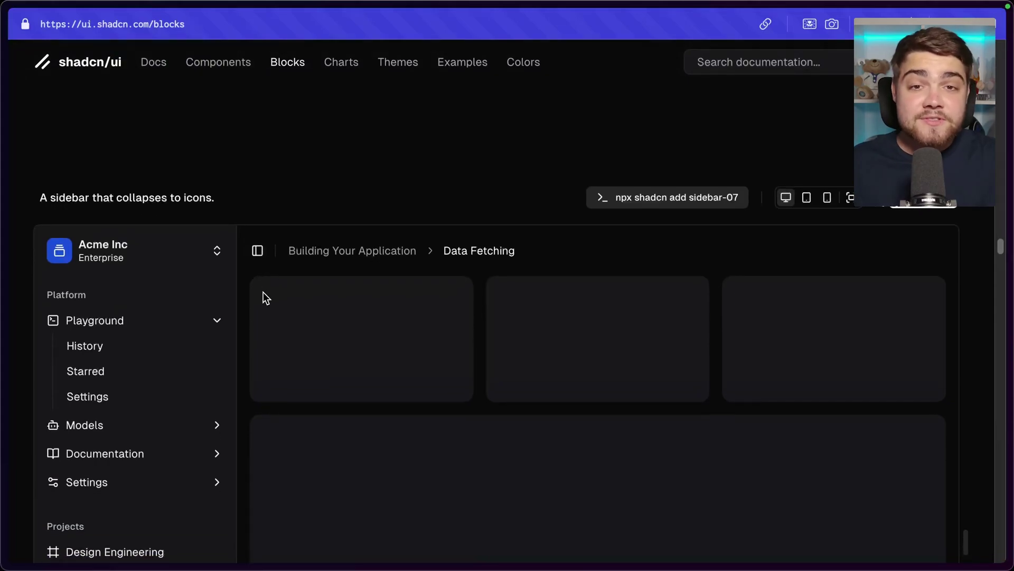
pyautogui.scroll(-2, 263, 294)
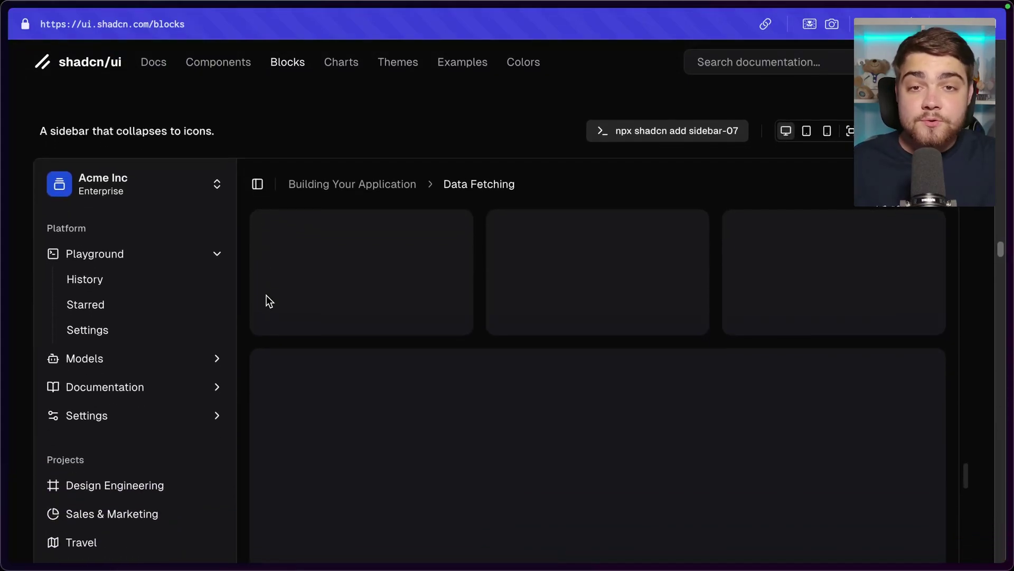
pyautogui.scroll(-4, 265, 296)
pyautogui.scroll(2, 174, 169)
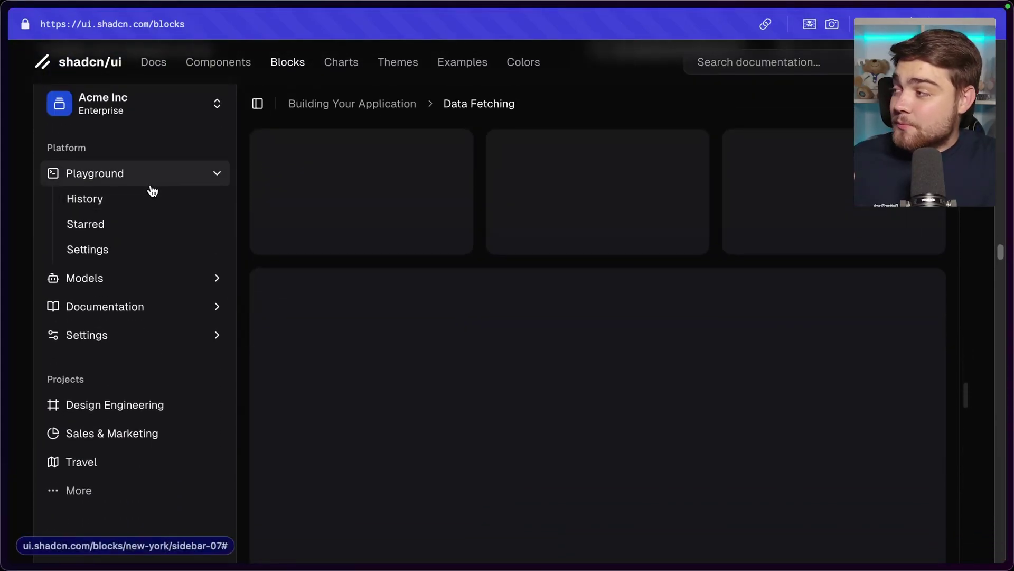
pyautogui.click(152, 182)
pyautogui.click(150, 209)
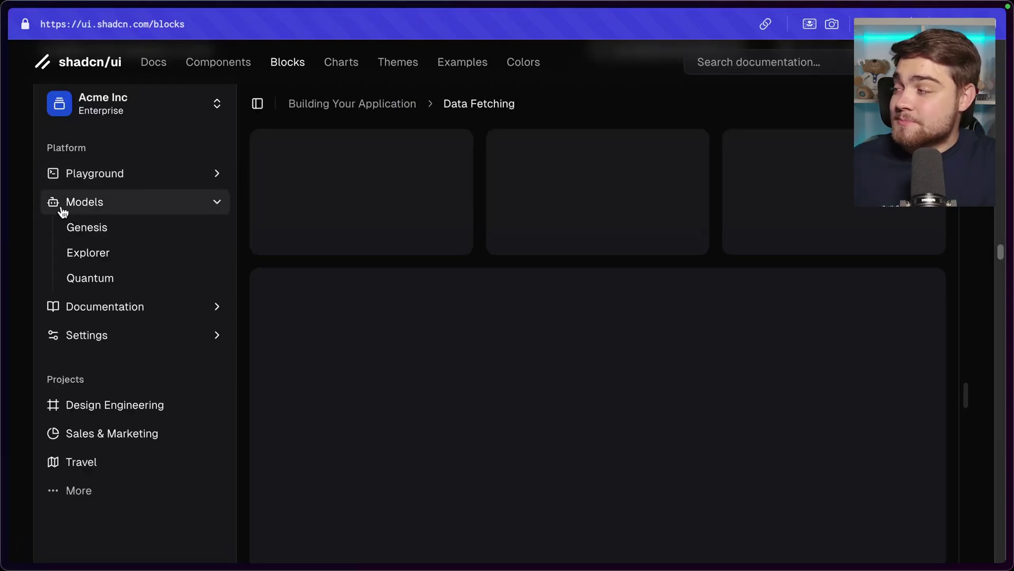
pyautogui.click(66, 210)
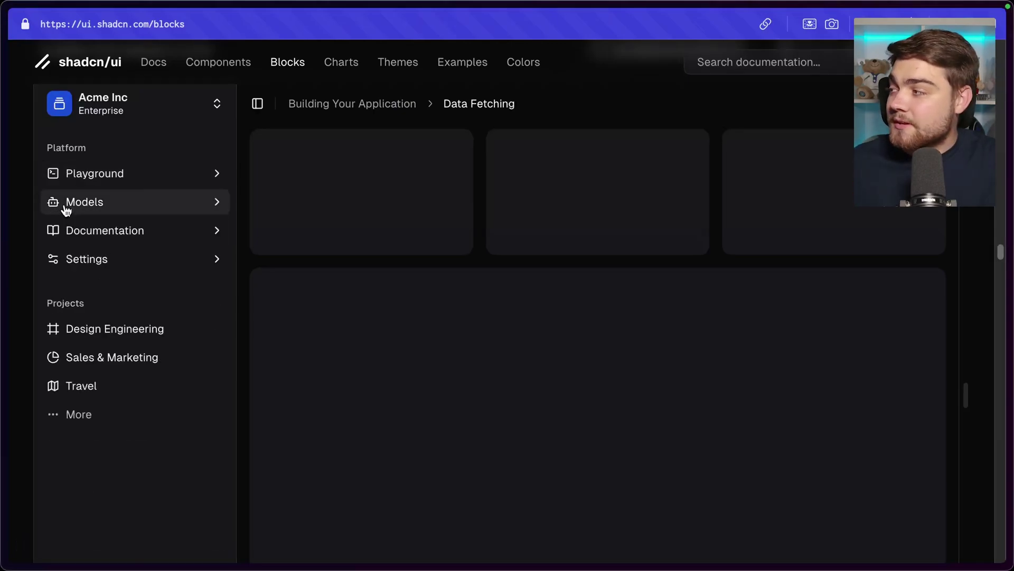
pyautogui.click(68, 205)
pyautogui.click(98, 202)
# Expand Playground and Models to show their items, then collapse both again
pyautogui.click(111, 180)
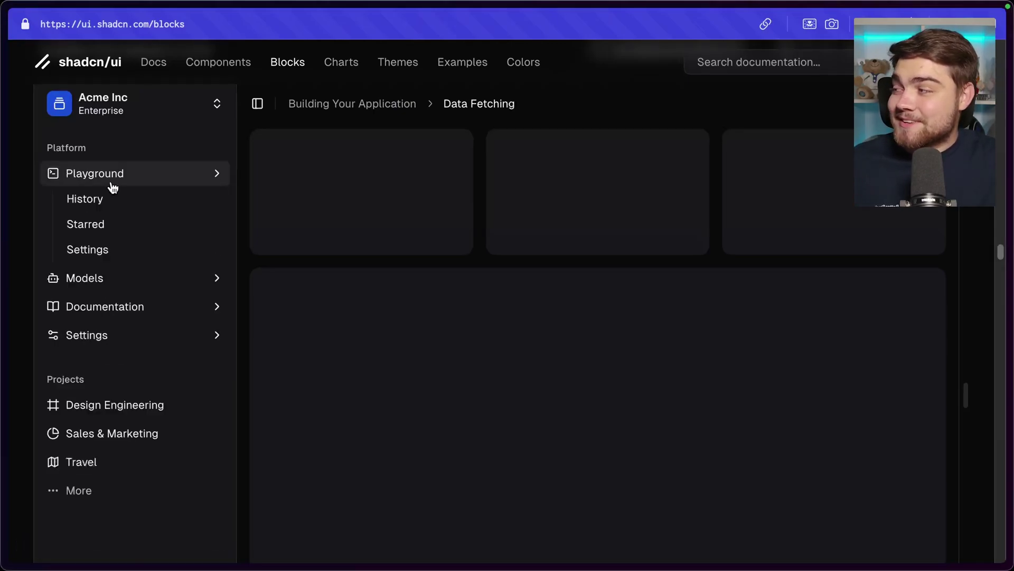
pyautogui.click(120, 284)
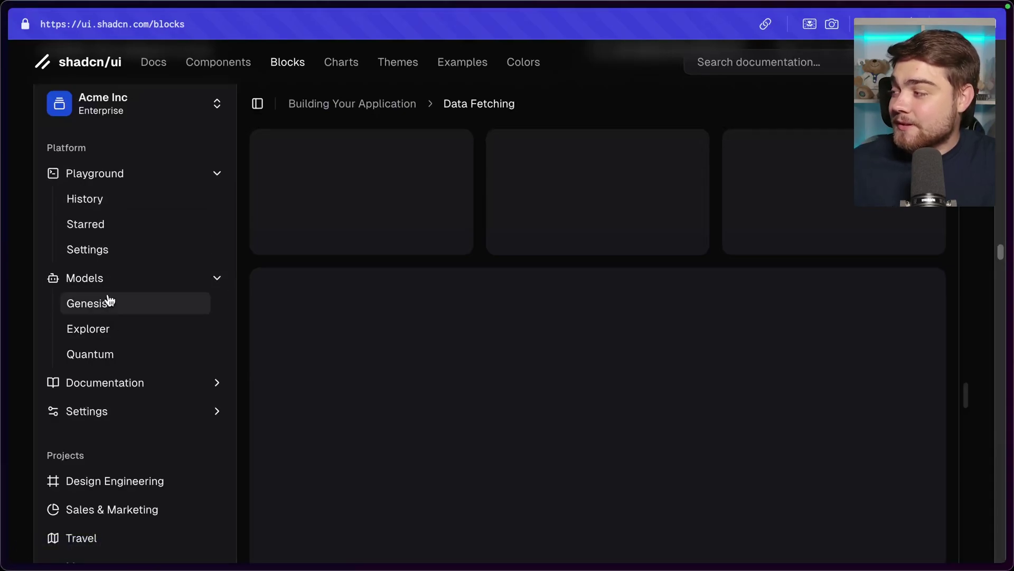
pyautogui.click(103, 174)
pyautogui.click(110, 203)
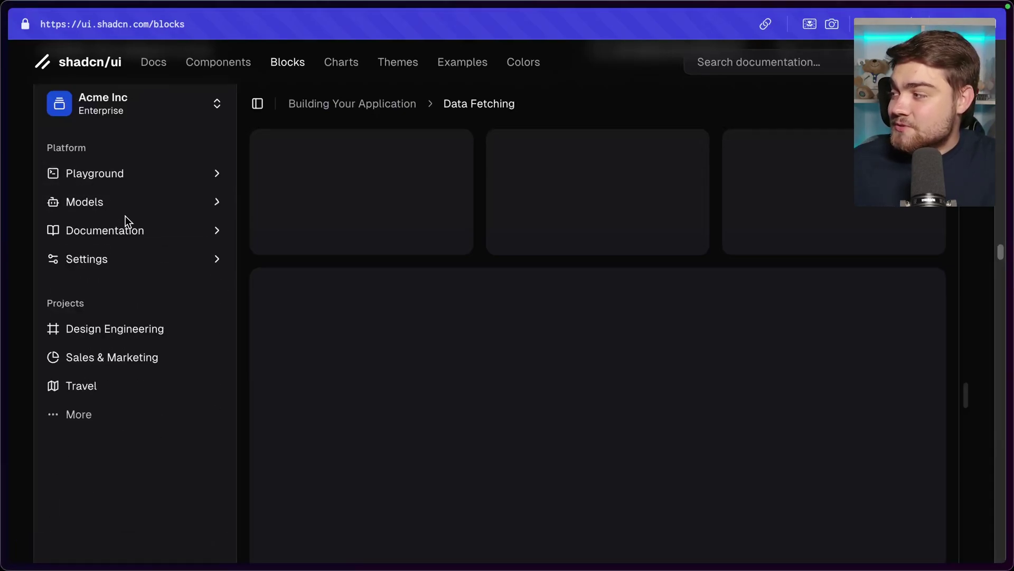
# Open and close the demo's user account menu, then scroll toward sidebar-08
pyautogui.scroll(-3, 246, 313)
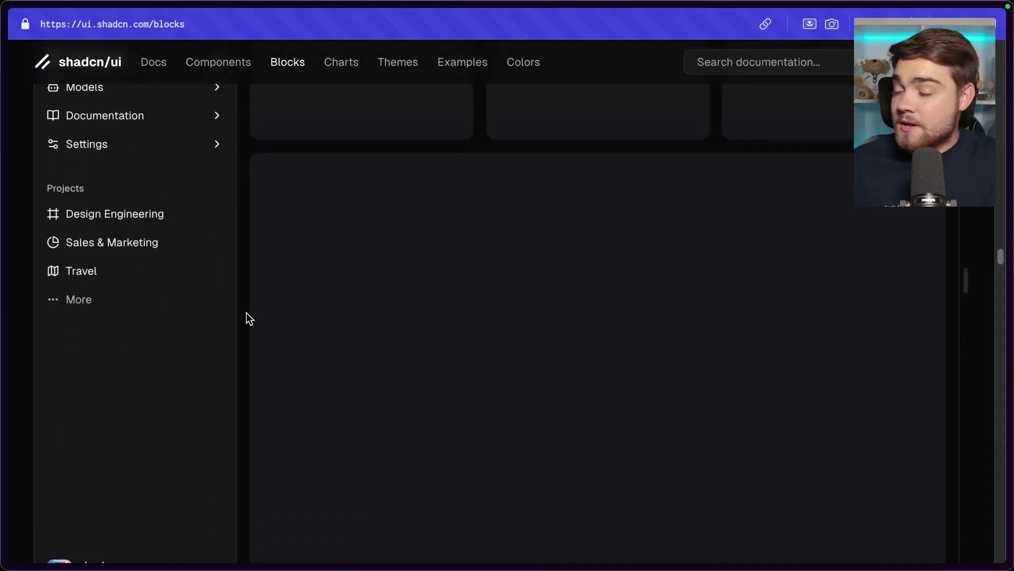
pyautogui.scroll(-2, 246, 312)
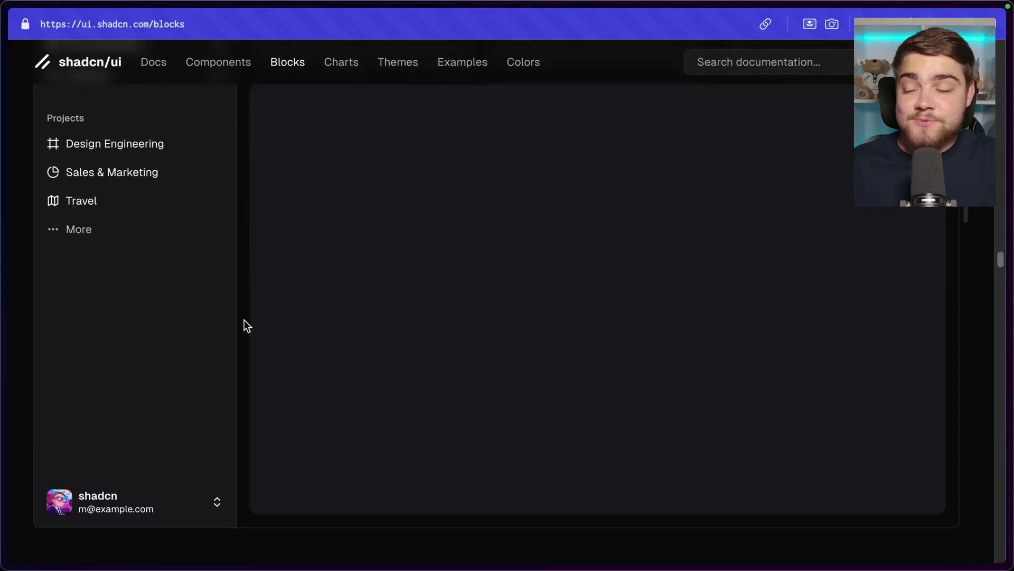
pyautogui.click(142, 509)
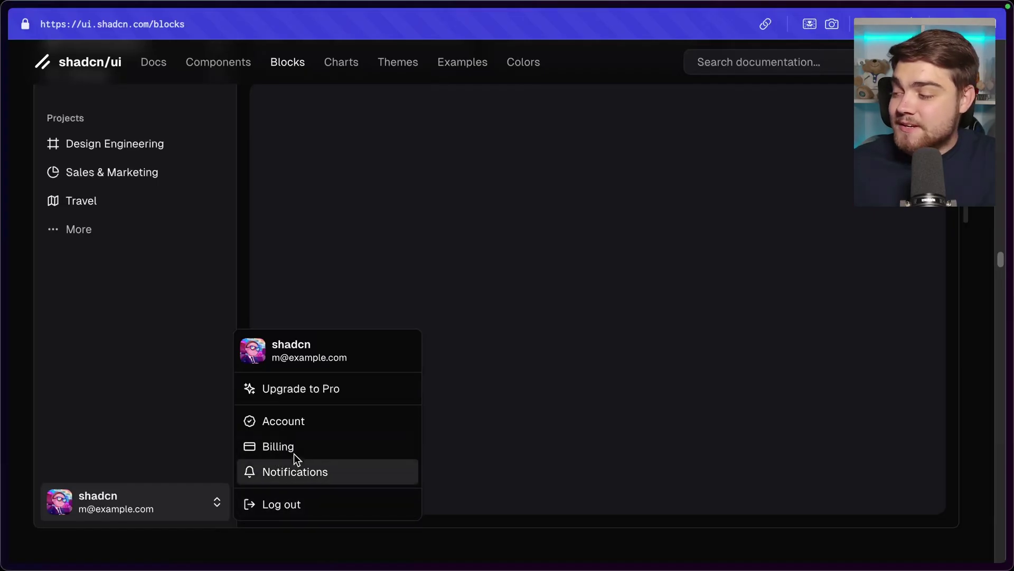
pyautogui.click(633, 412)
pyautogui.scroll(-8, 127, 312)
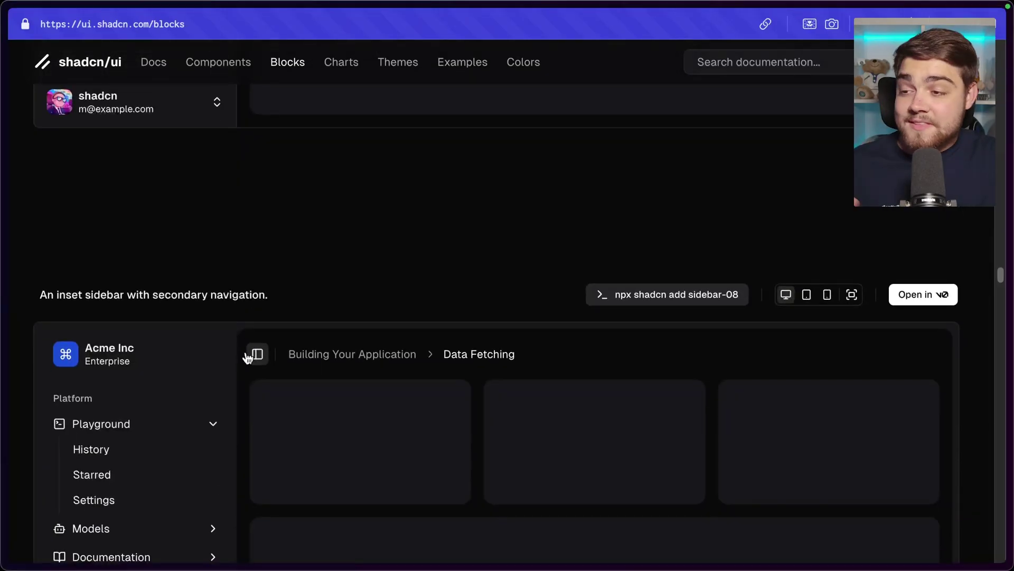
# Collapse and restore the sidebar-08 preview's sidebar, collapse Playground, and toggle Models
pyautogui.scroll(-2, 247, 354)
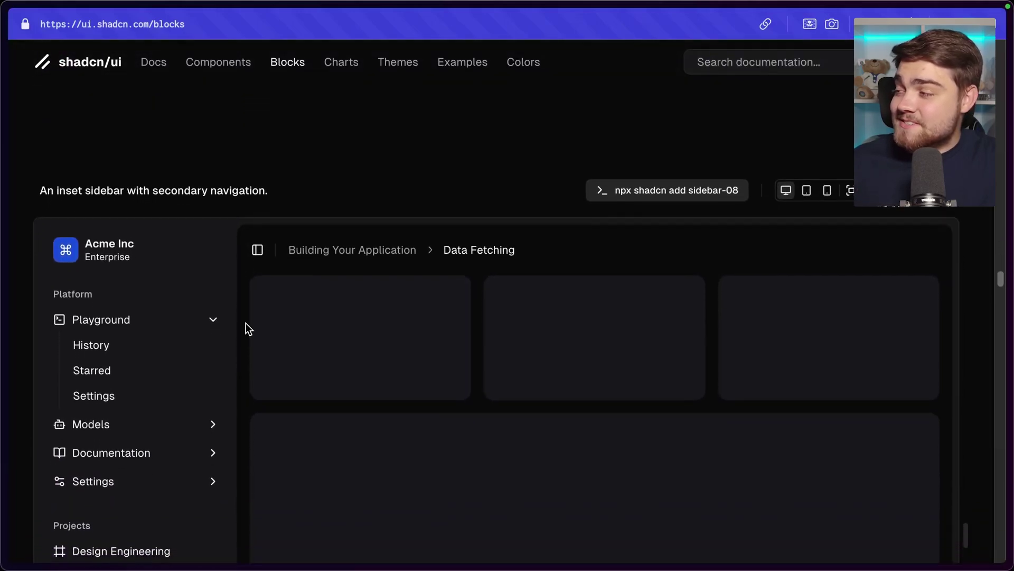
pyautogui.click(257, 250)
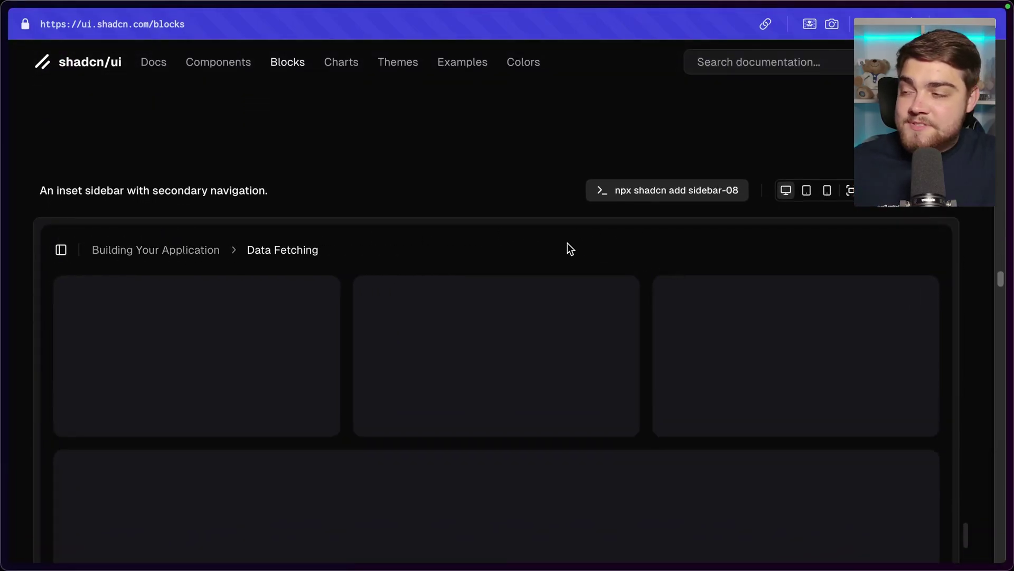
pyautogui.click(60, 249)
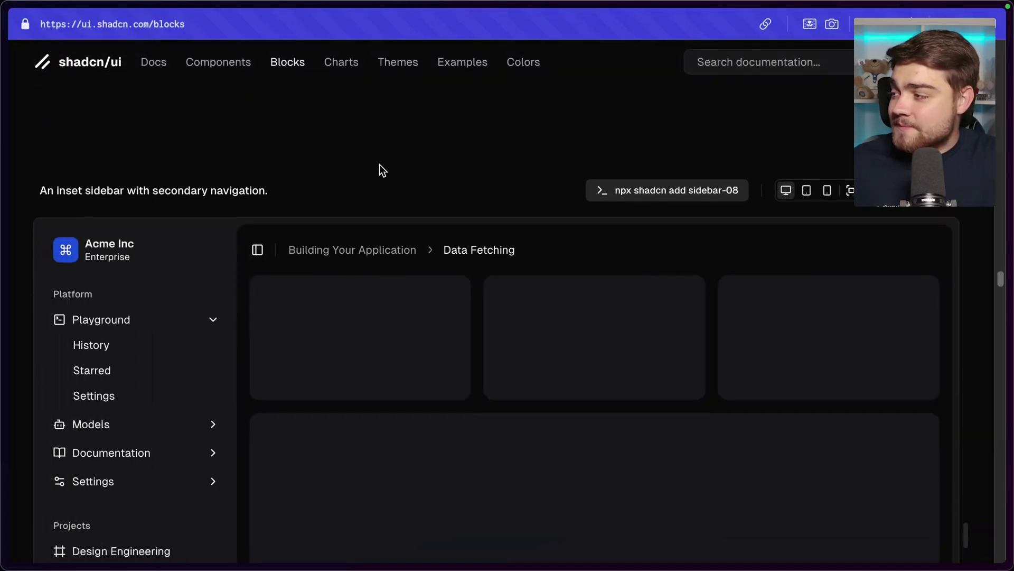
pyautogui.scroll(-2, 370, 169)
pyautogui.scroll(1, 243, 218)
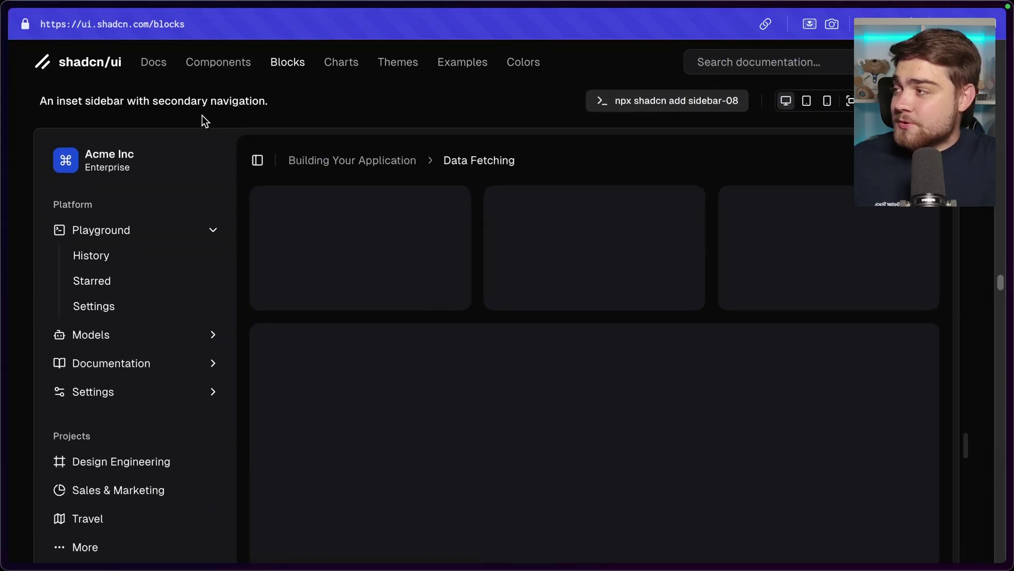
pyautogui.scroll(-1, 244, 233)
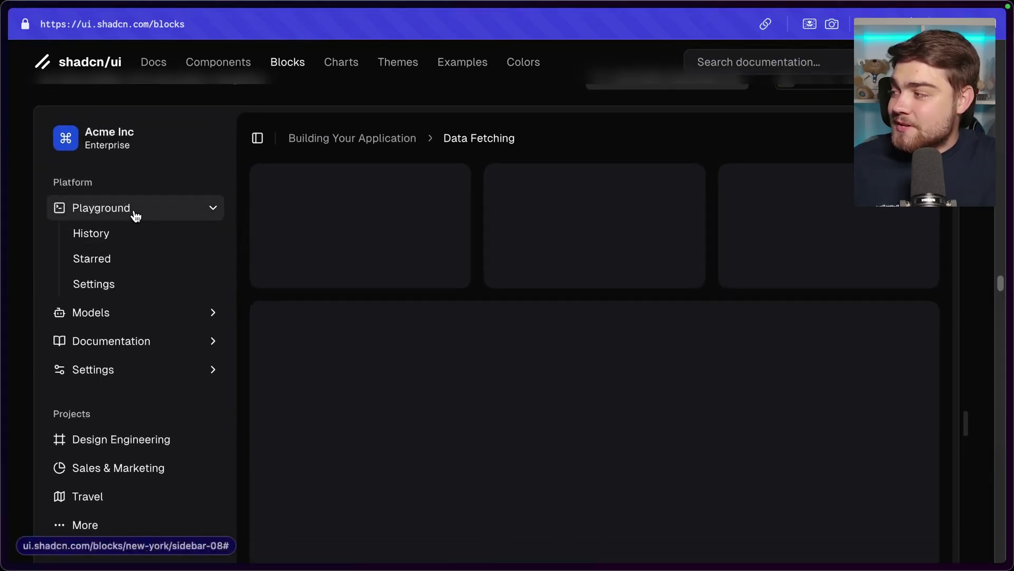
pyautogui.scroll(-1, 135, 215)
pyautogui.click(214, 148)
pyautogui.click(213, 169)
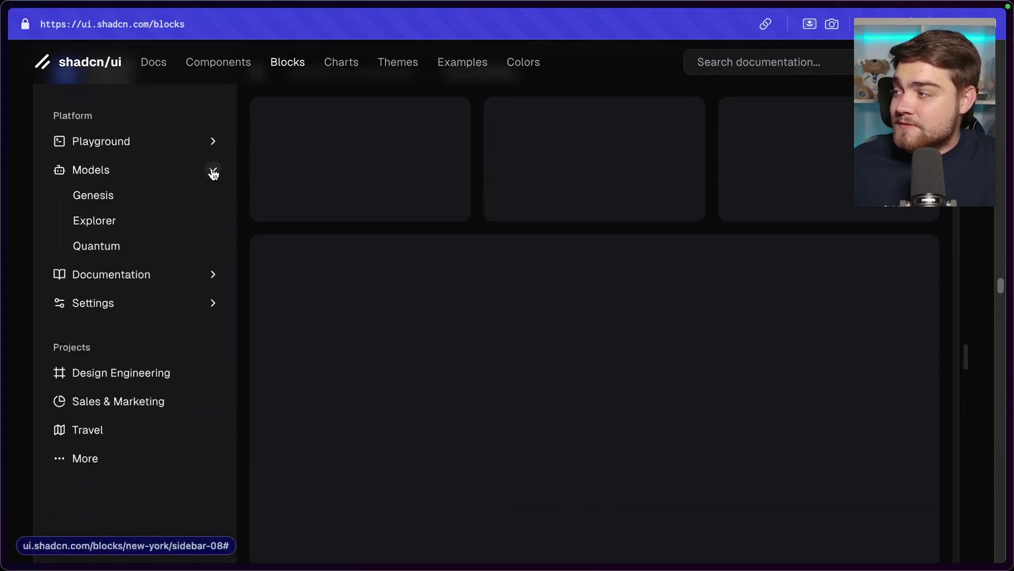
pyautogui.click(213, 170)
# Open the demo user's account menu with upgrade, billing, notifications and log-out options
pyautogui.scroll(-3, 226, 275)
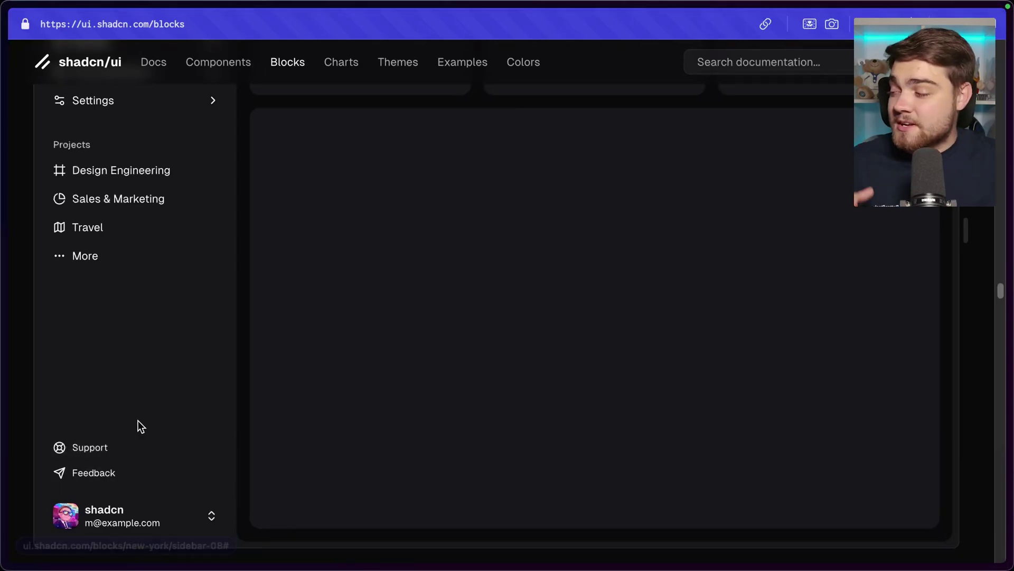
pyautogui.scroll(-2, 190, 405)
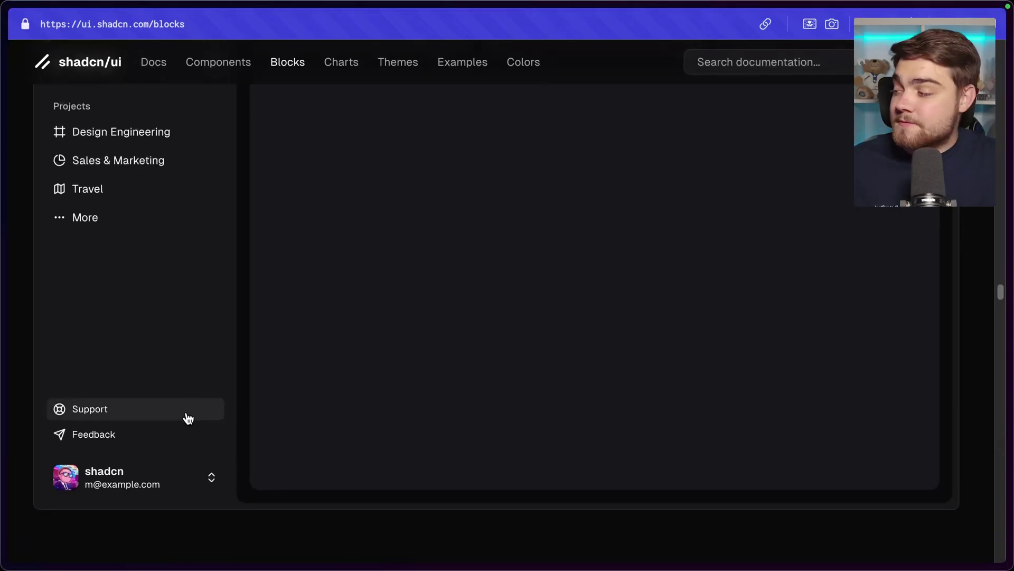
pyautogui.scroll(-3, 217, 367)
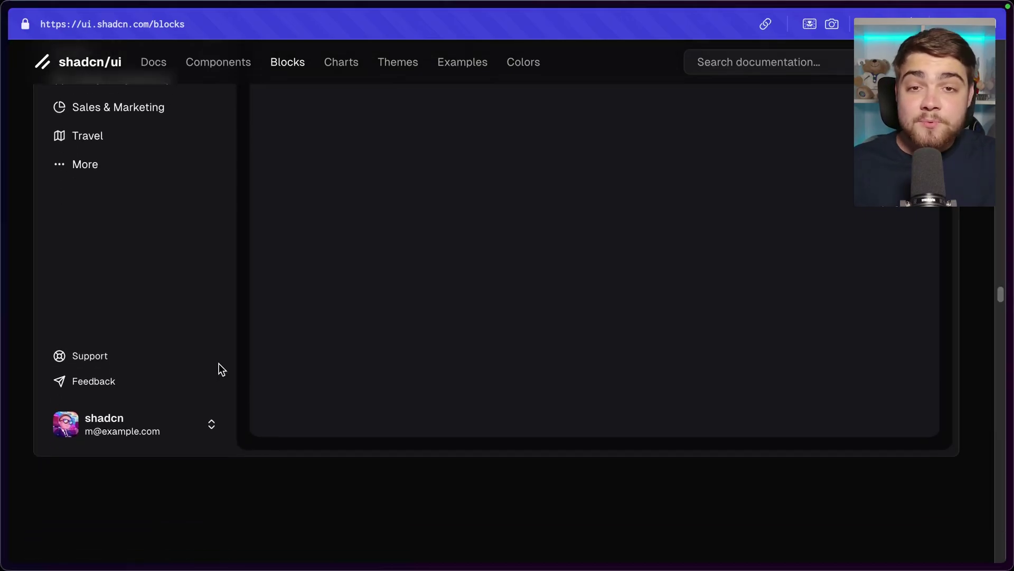
pyautogui.scroll(-1, 251, 395)
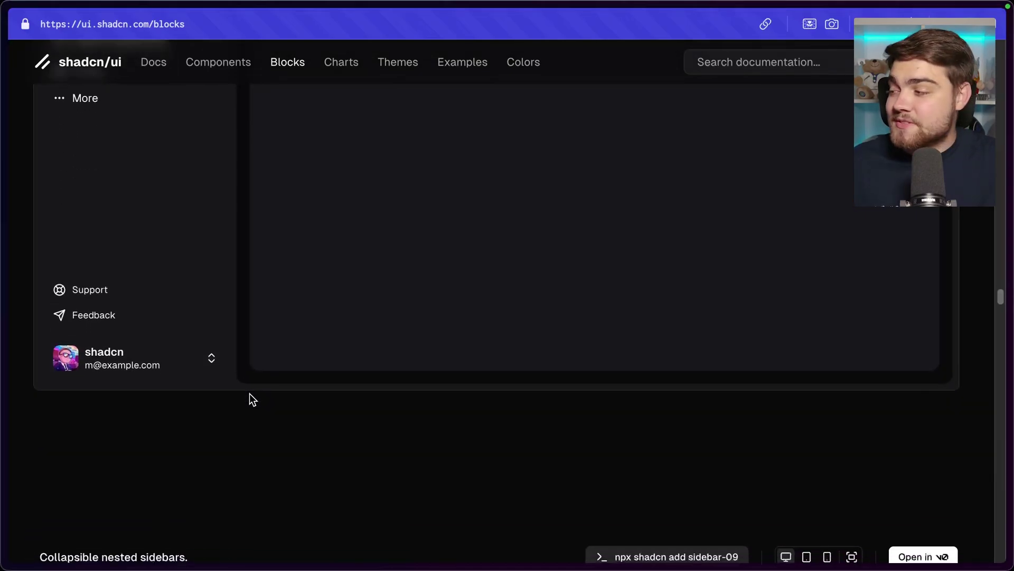
pyautogui.click(213, 365)
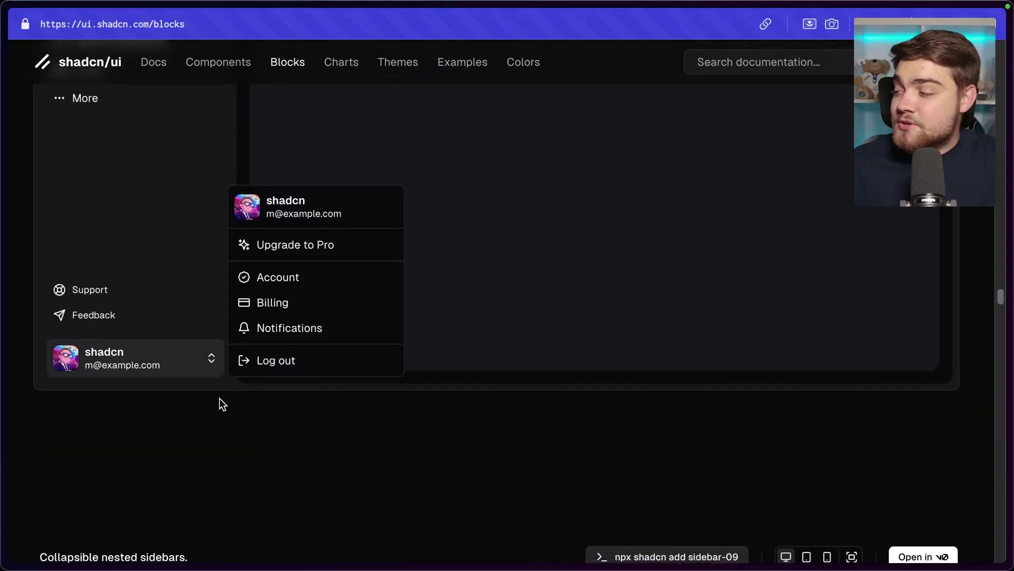
pyautogui.scroll(-8, 237, 412)
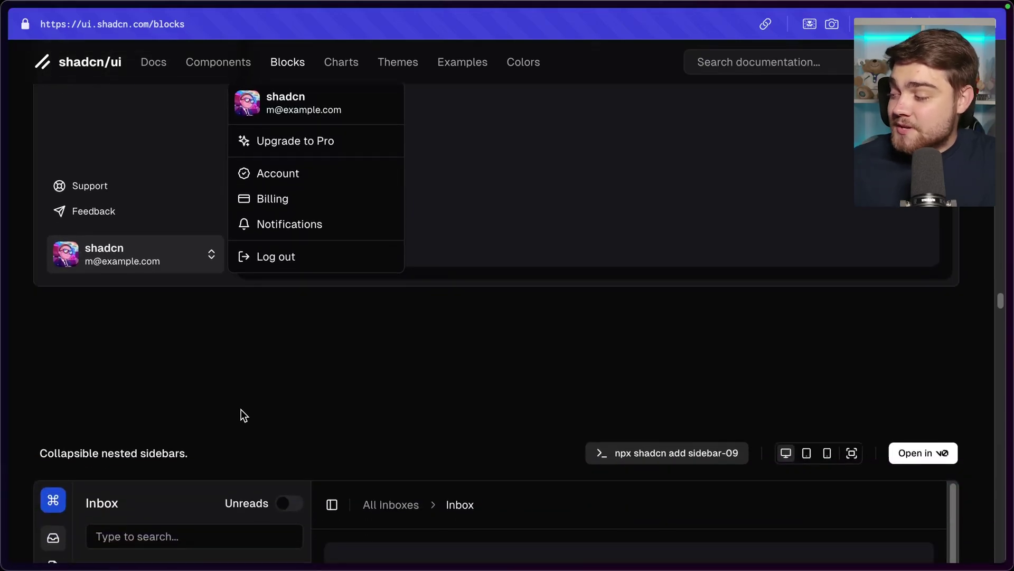
# Collapse and reopen the sidebar-09 demo's Inbox mail list
pyautogui.scroll(-4, 383, 309)
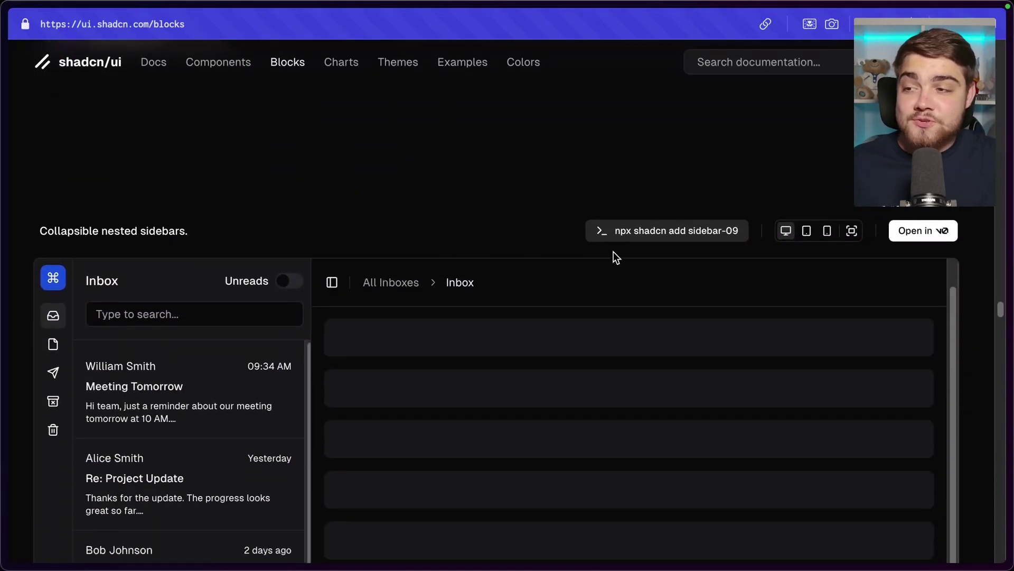
pyautogui.scroll(-4, 476, 206)
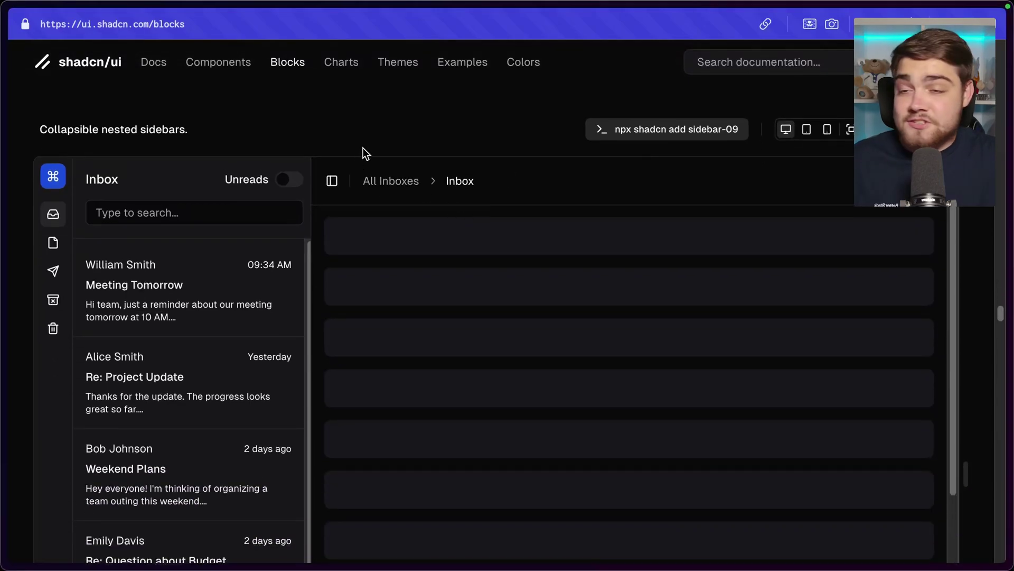
pyautogui.scroll(-2, 369, 128)
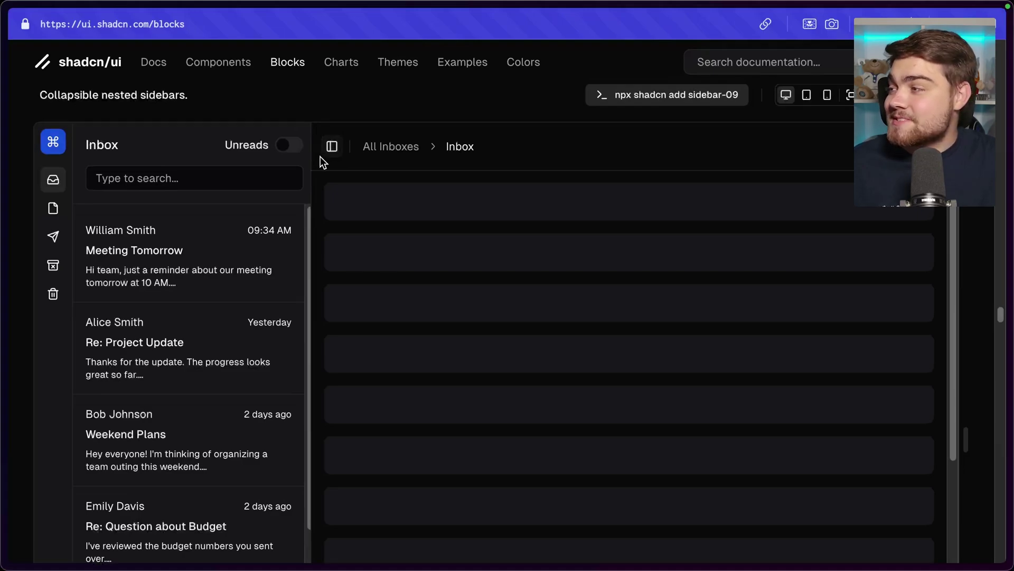
pyautogui.click(329, 159)
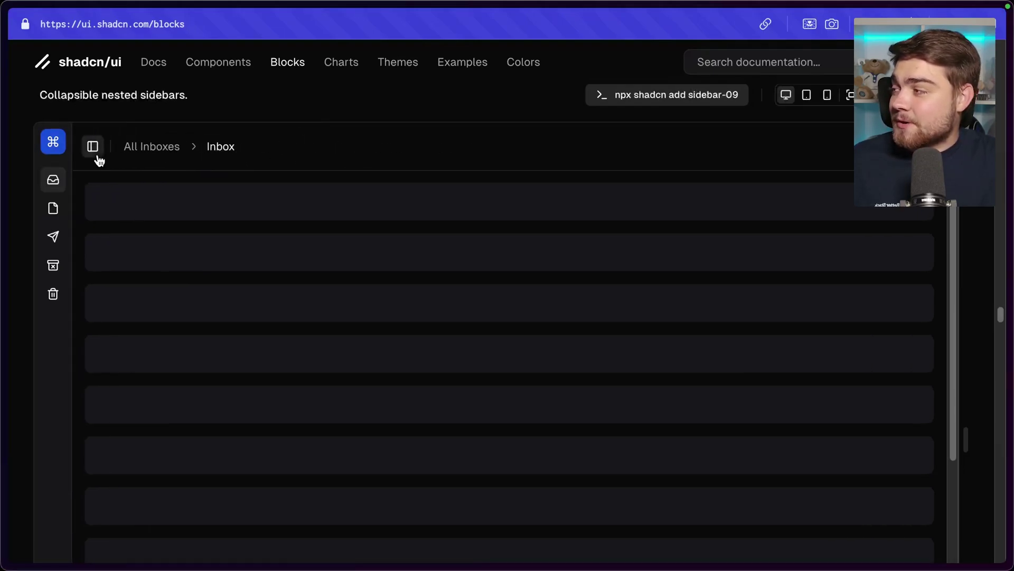
pyautogui.click(95, 154)
pyautogui.scroll(-1, 188, 322)
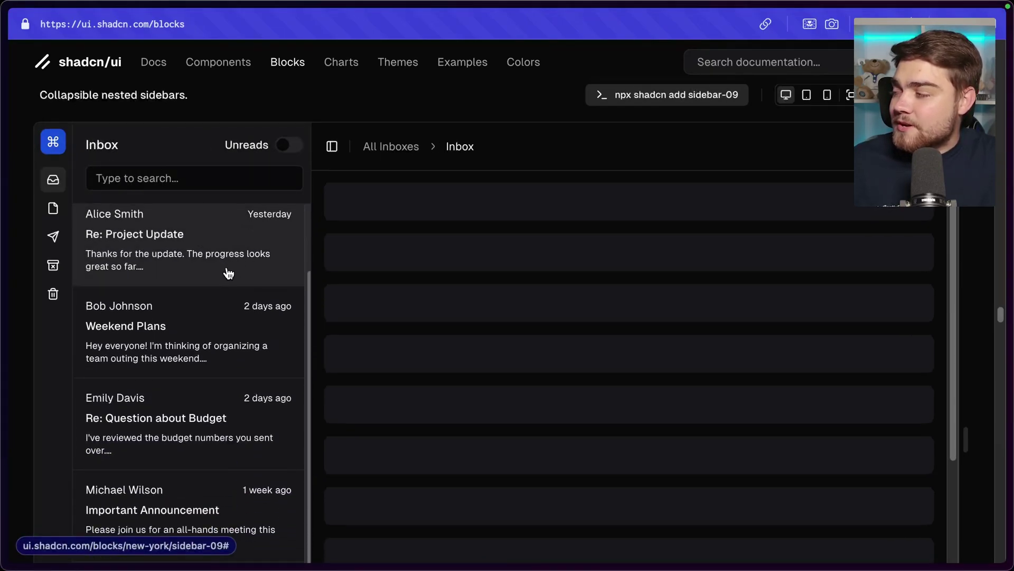
# Switch between the Drafts, Sent and Junk folders, ending with the Drafts list collapsed
pyautogui.click(53, 209)
pyautogui.click(58, 238)
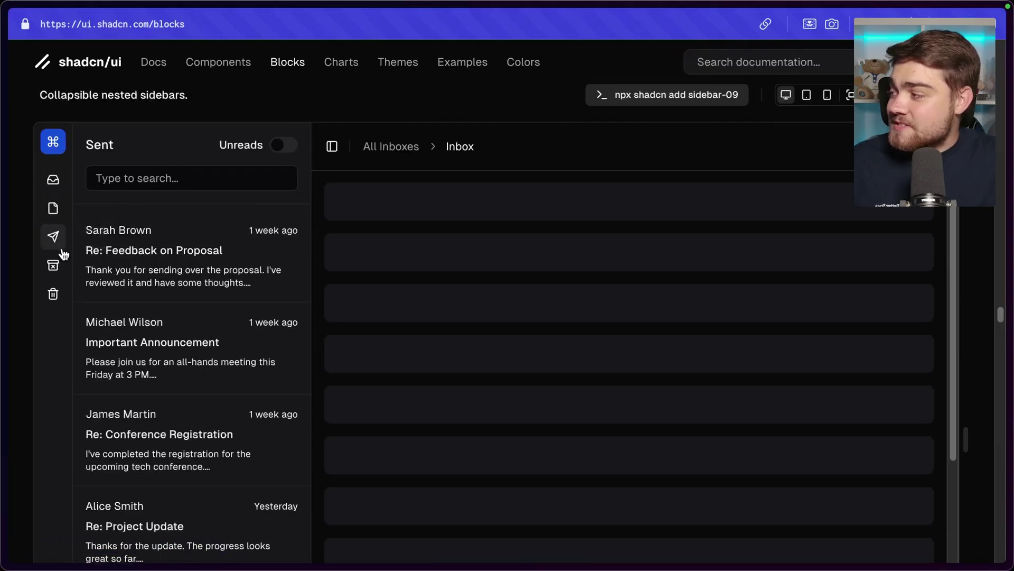
pyautogui.click(56, 265)
pyautogui.click(53, 237)
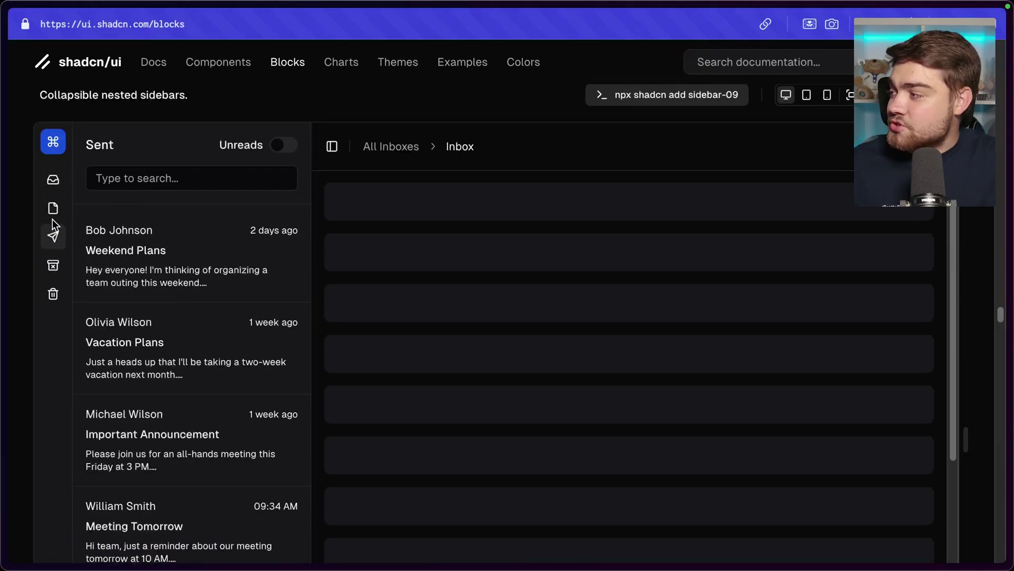
pyautogui.click(53, 209)
pyautogui.click(332, 146)
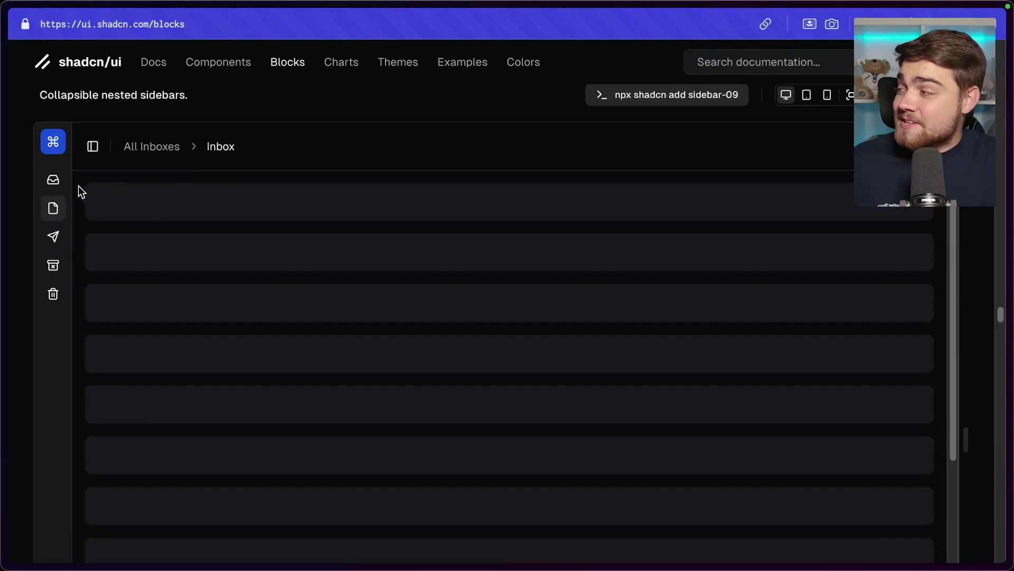
pyautogui.click(53, 180)
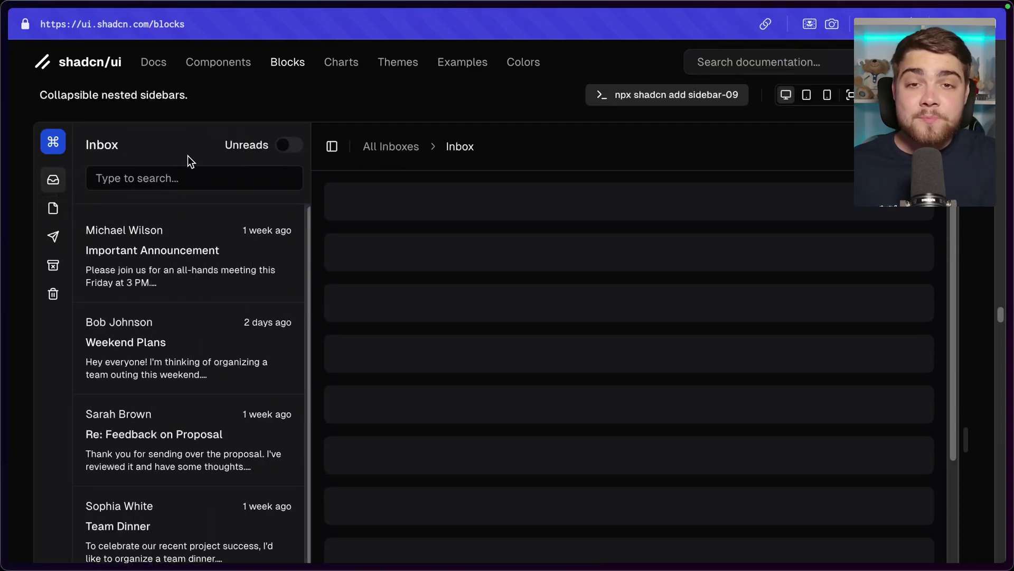
pyautogui.click(54, 208)
pyautogui.click(333, 148)
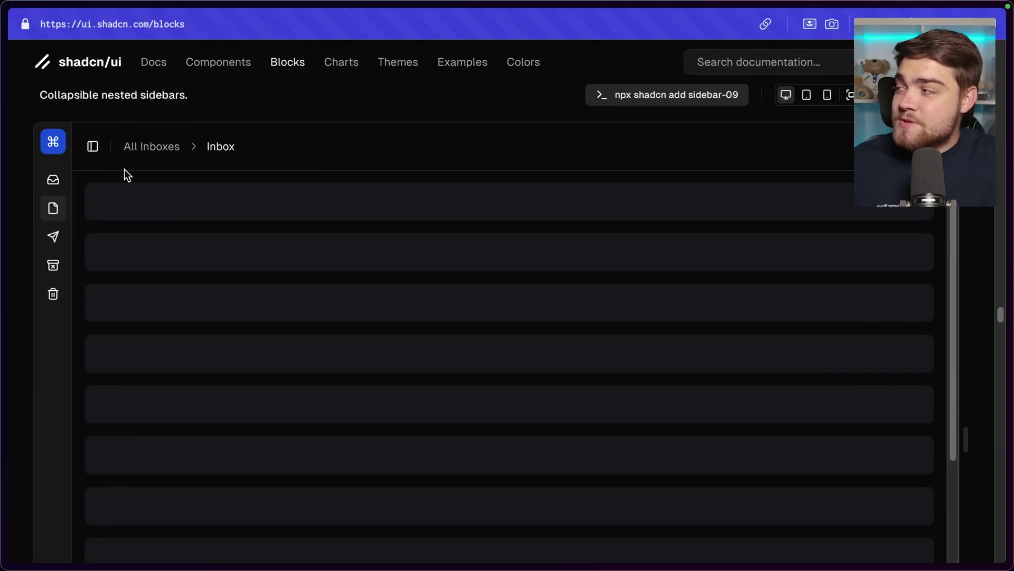
# Narrow the preview to mobile width, open and close the Acme Inc sheet, then restore full width
pyautogui.moveTo(968, 444); pyautogui.dragTo(481, 423)
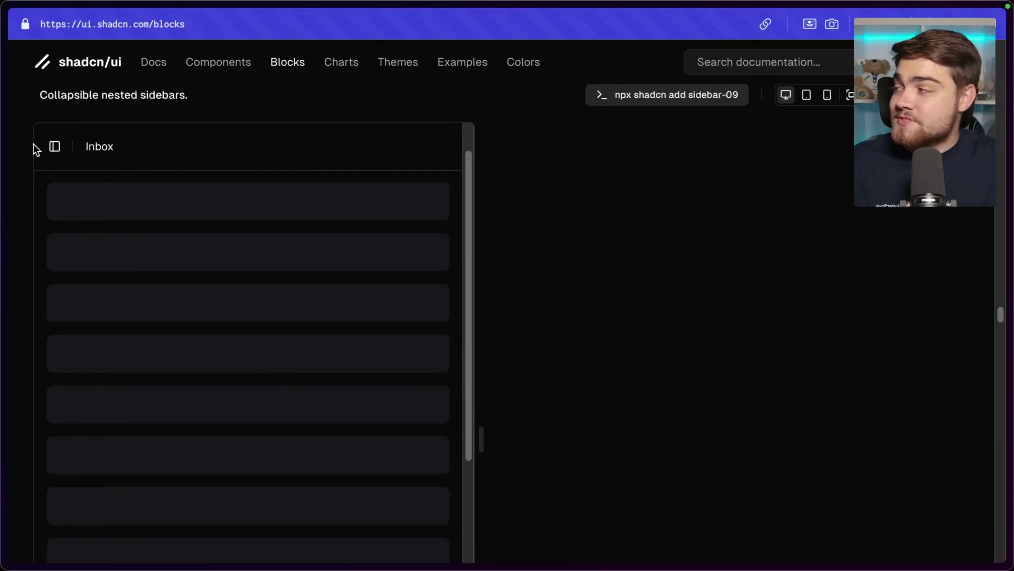
pyautogui.click(55, 148)
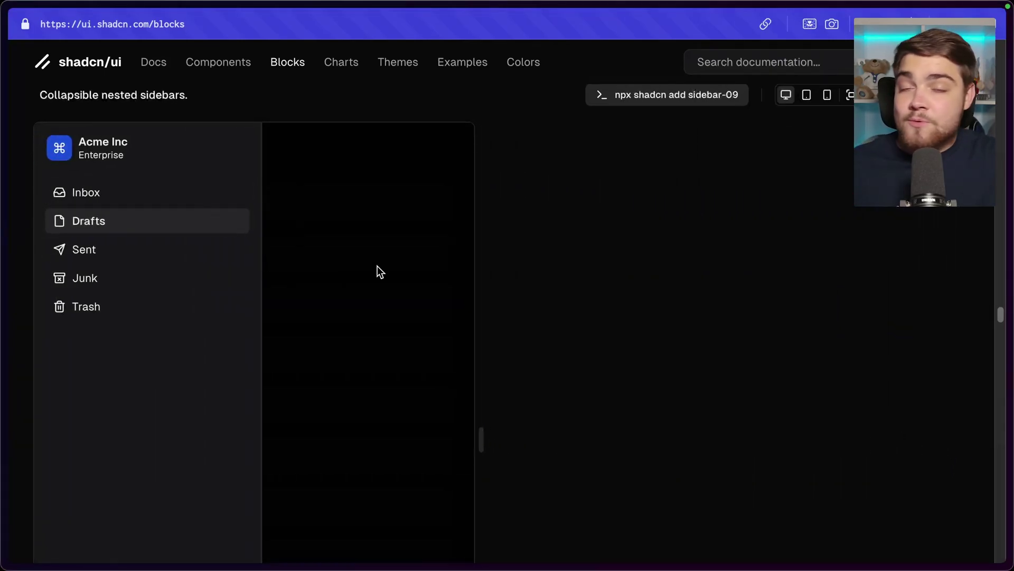
pyautogui.click(441, 269)
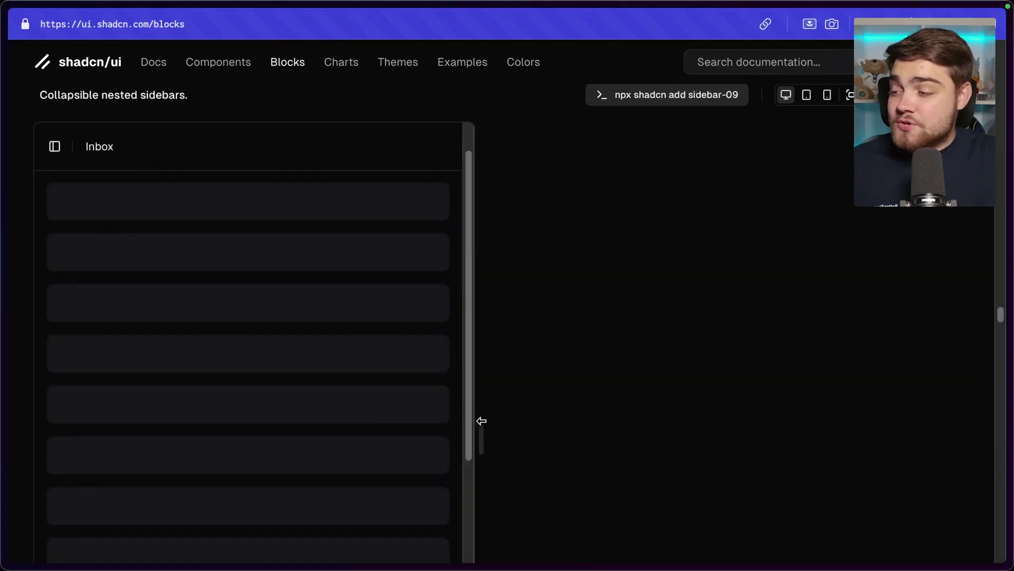
pyautogui.moveTo(488, 428); pyautogui.dragTo(954, 421)
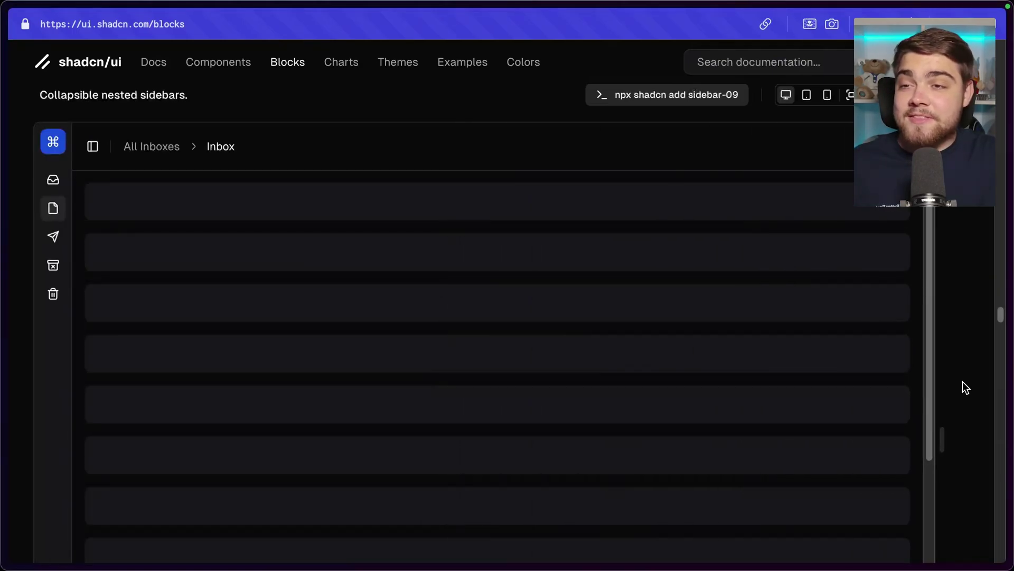
# In the sidebar-10 demo, expand then collapse the Personal Life Management workspace
pyautogui.scroll(-10, 968, 370)
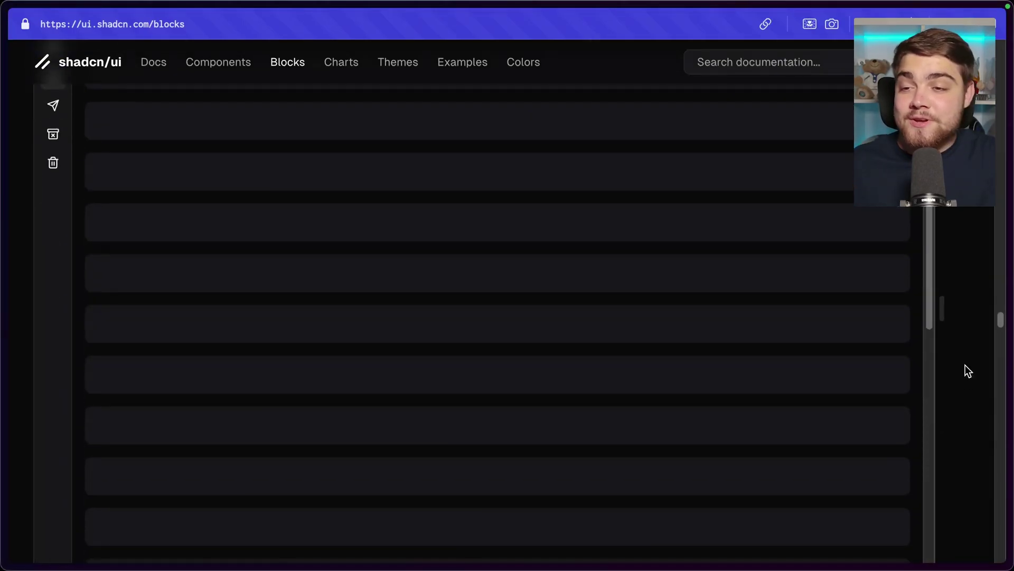
pyautogui.scroll(-8, 792, 386)
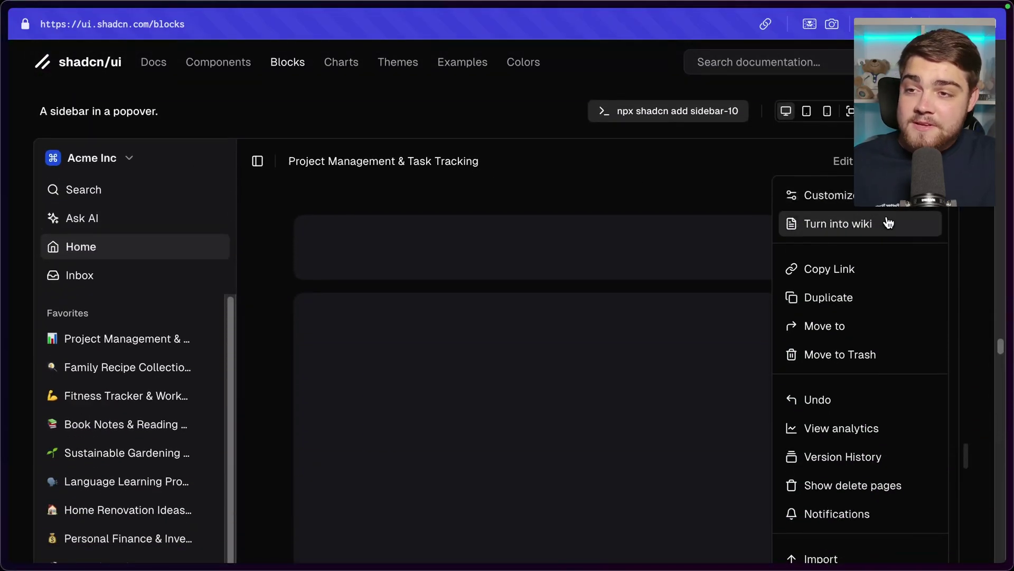
pyautogui.scroll(-2, 915, 306)
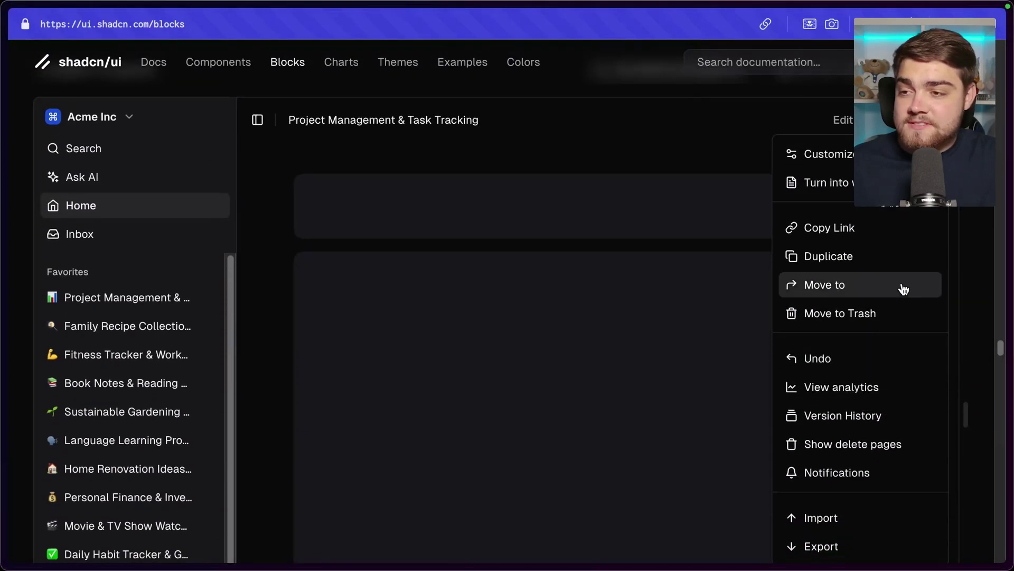
pyautogui.scroll(-1, 898, 317)
pyautogui.scroll(1, 271, 287)
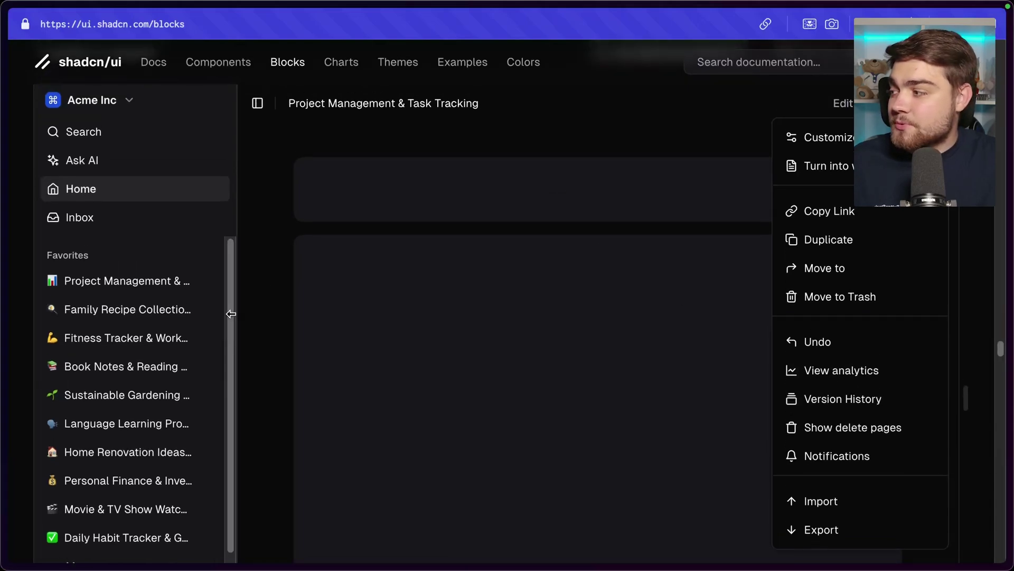
pyautogui.scroll(-3, 131, 305)
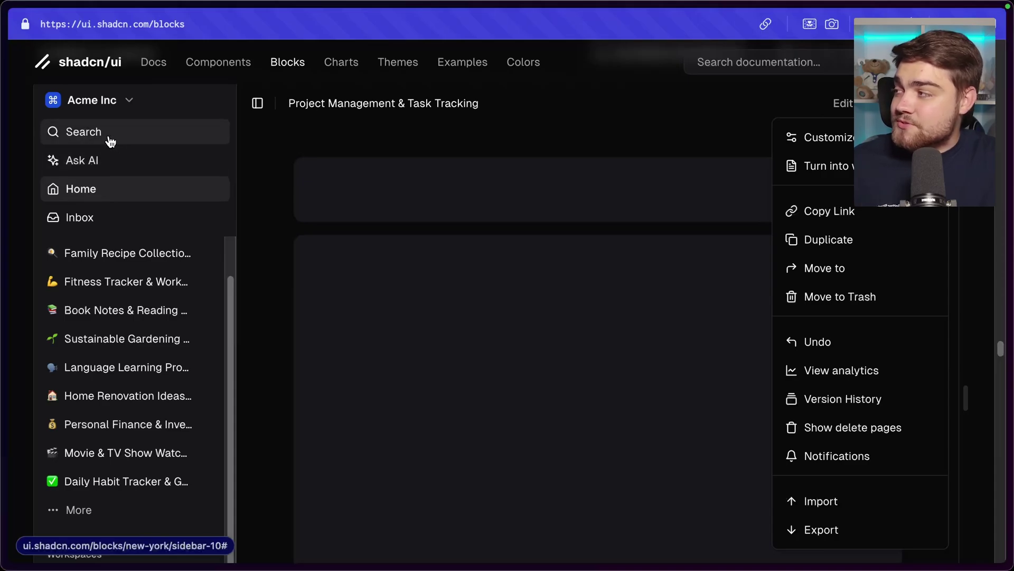
pyautogui.scroll(-5, 136, 260)
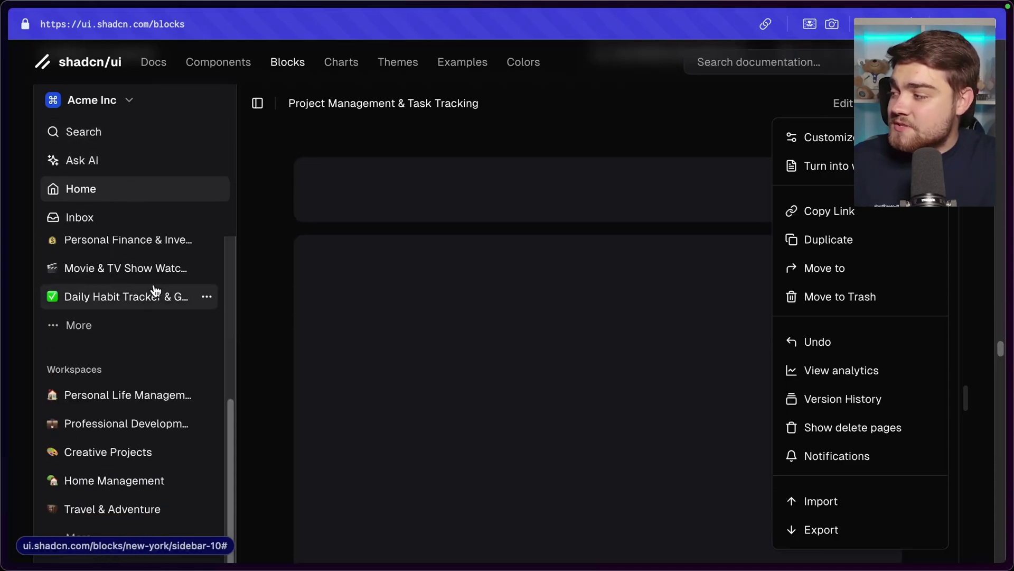
pyautogui.scroll(3, 118, 251)
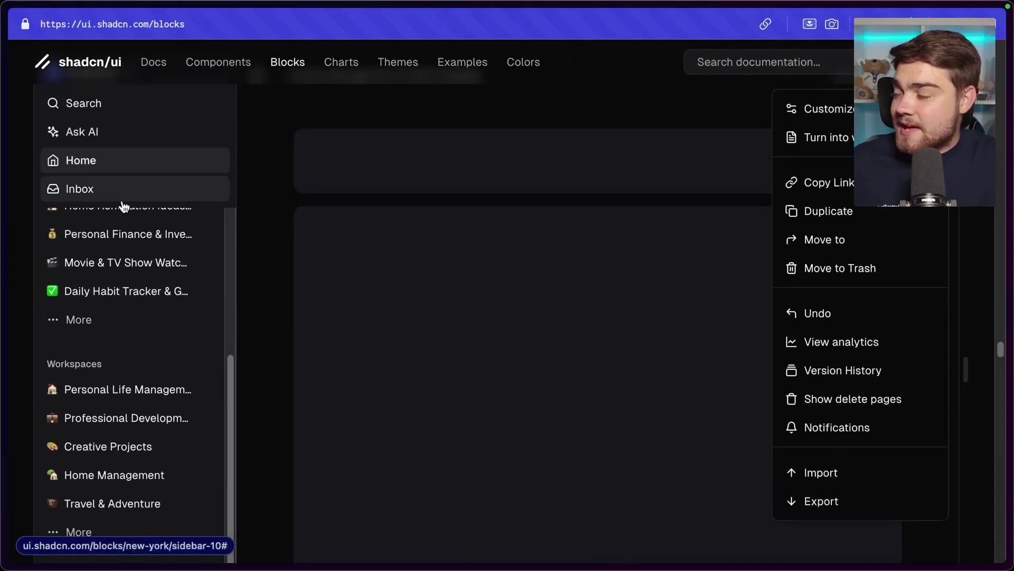
pyautogui.scroll(3, 81, 323)
pyautogui.scroll(-10, 63, 388)
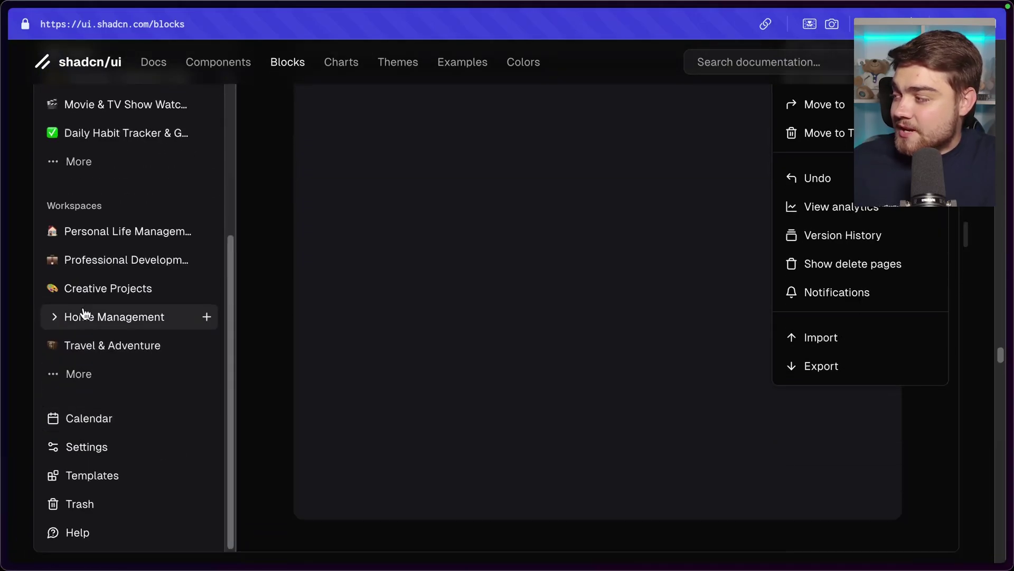
pyautogui.click(56, 235)
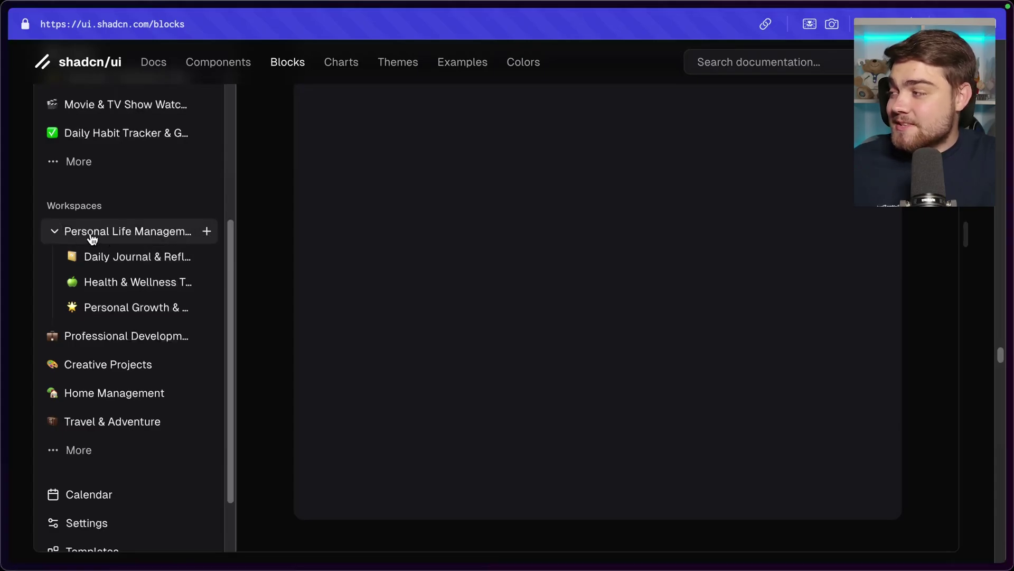
pyautogui.click(55, 233)
pyautogui.scroll(-2, 14, 290)
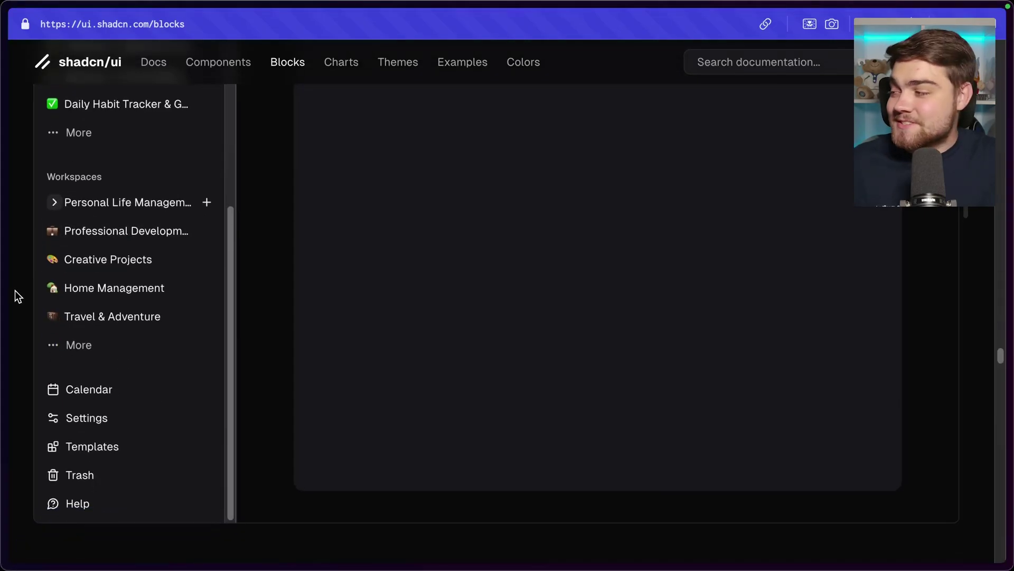
# Expand the app folder and its api subfolder in the sidebar-11 file tree
pyautogui.scroll(-8, 14, 342)
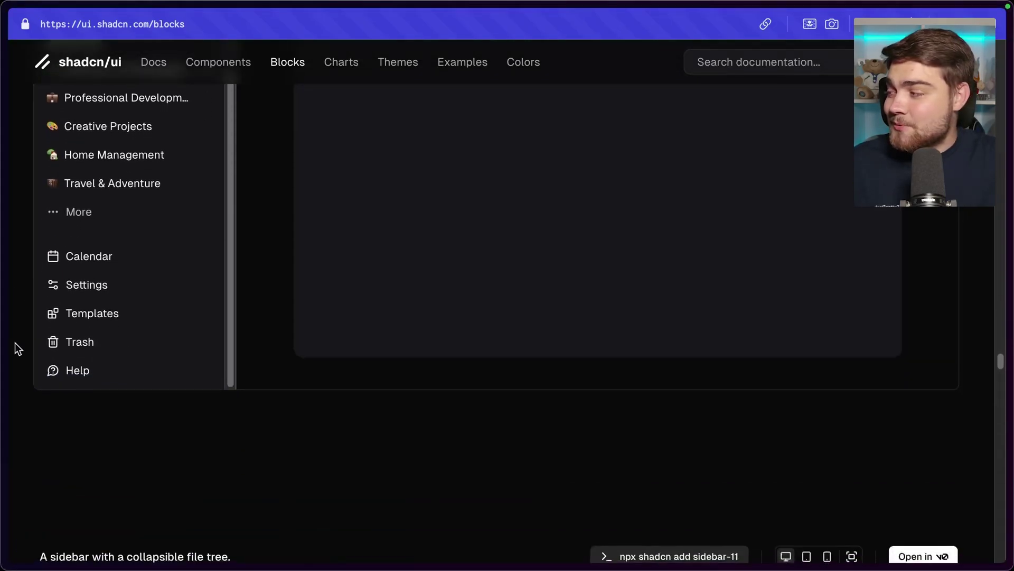
pyautogui.scroll(-3, 281, 228)
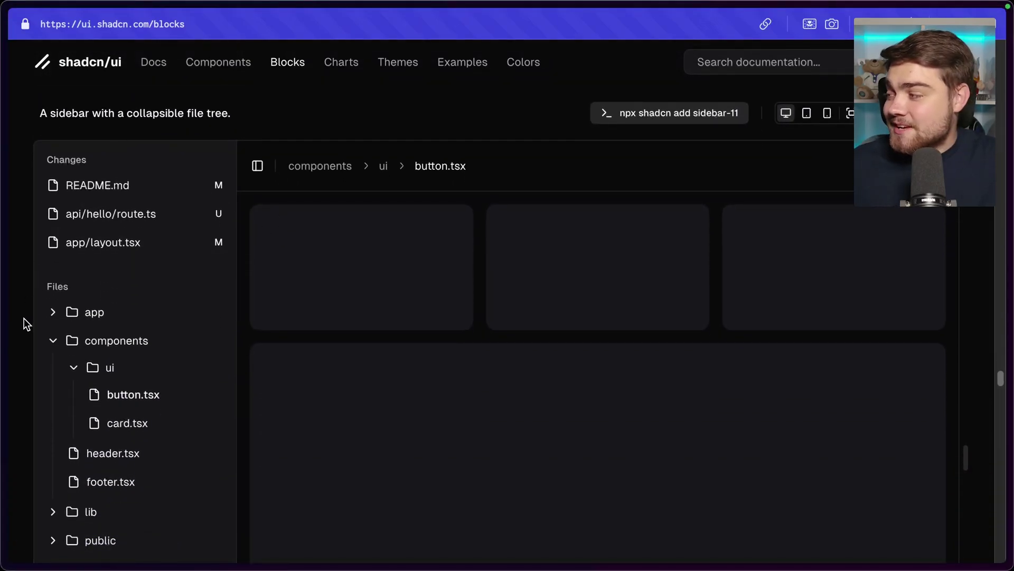
pyautogui.scroll(-2, 24, 318)
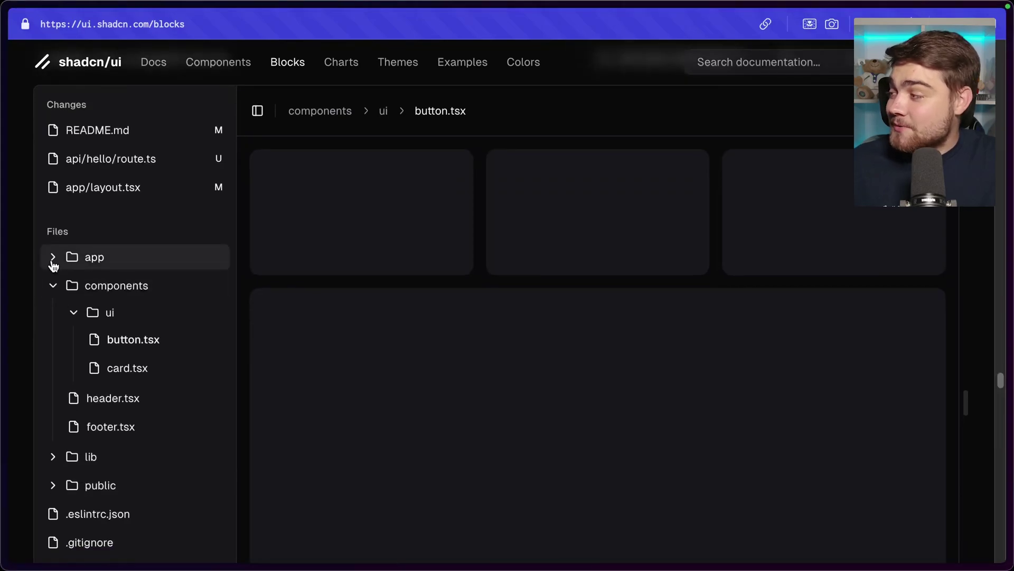
pyautogui.click(54, 261)
pyautogui.click(74, 286)
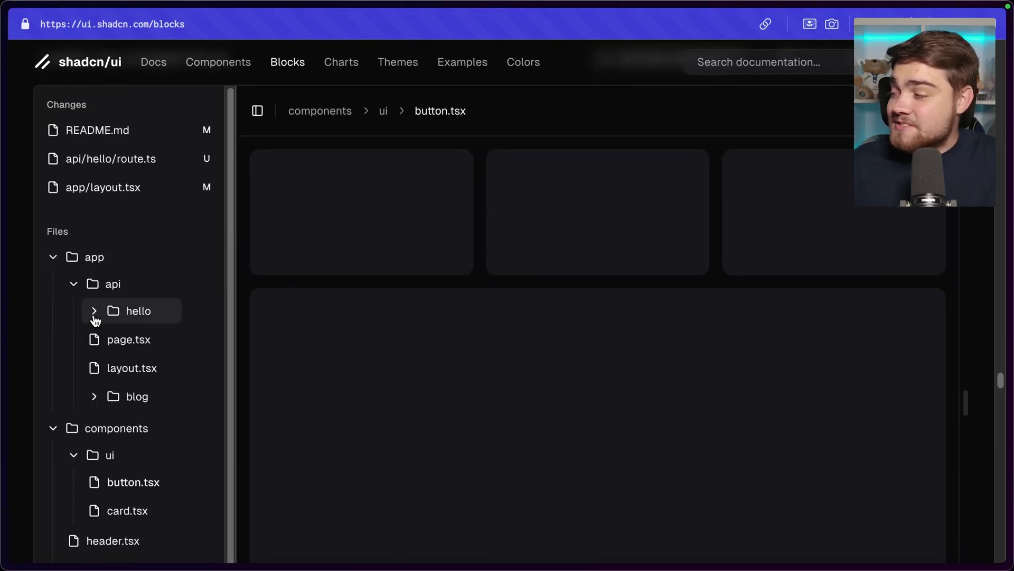
pyautogui.scroll(-1, 44, 334)
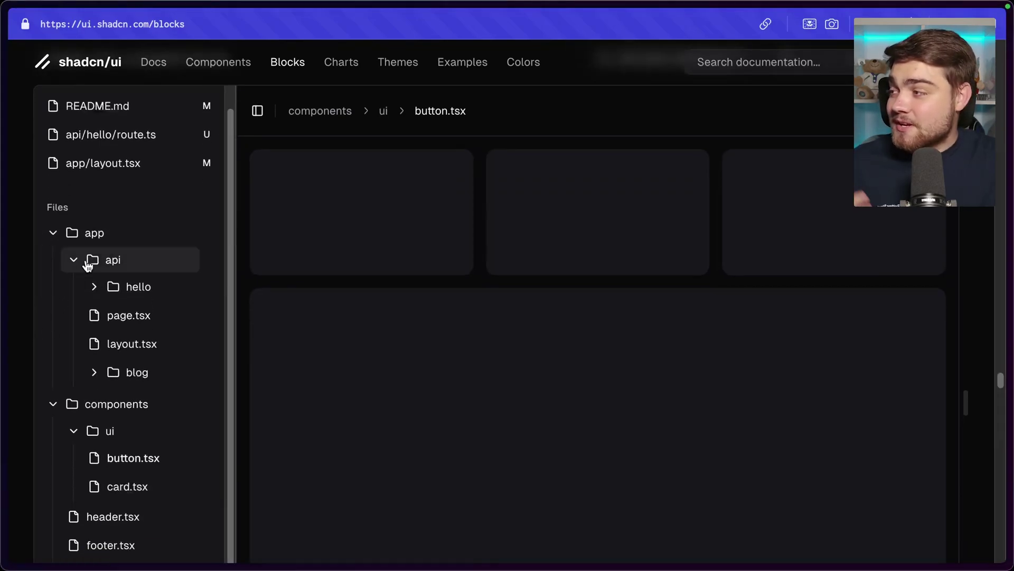
pyautogui.scroll(-3, 43, 299)
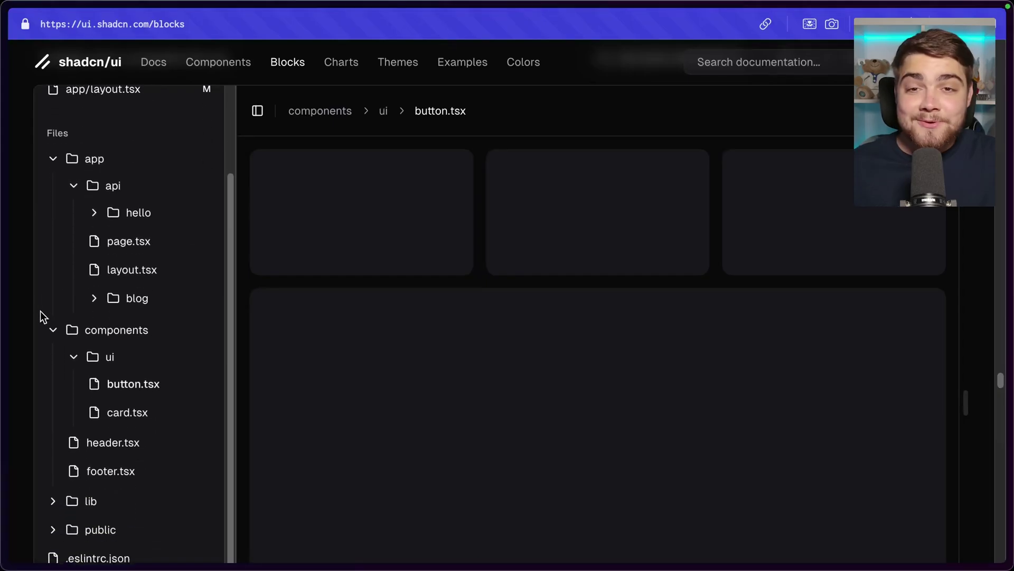
pyautogui.scroll(-2, 38, 317)
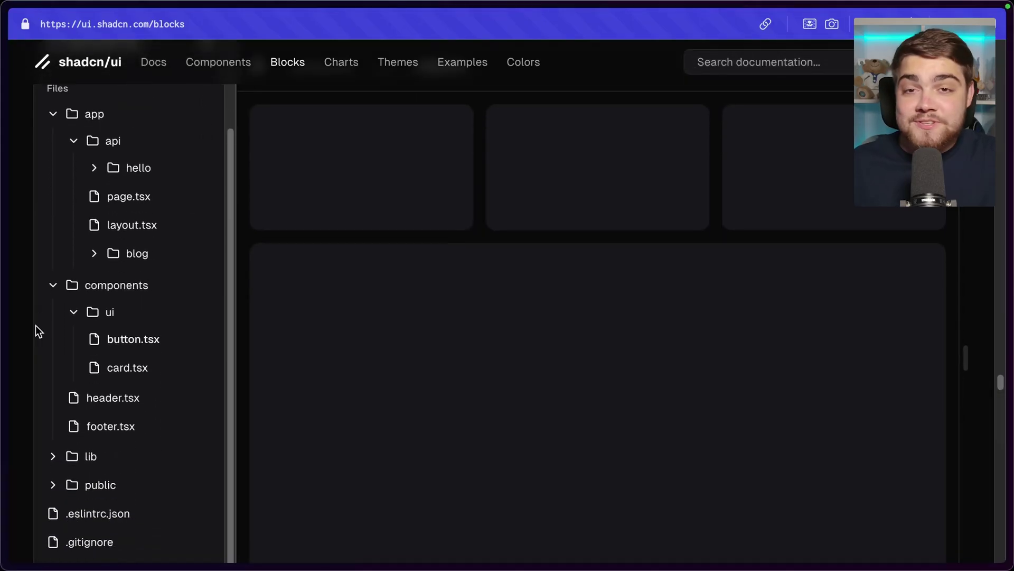
pyautogui.scroll(-12, 36, 325)
# Collapse and restore the calendar block's sidebar, then advance the calendar to November 2024
pyautogui.scroll(7, 18, 367)
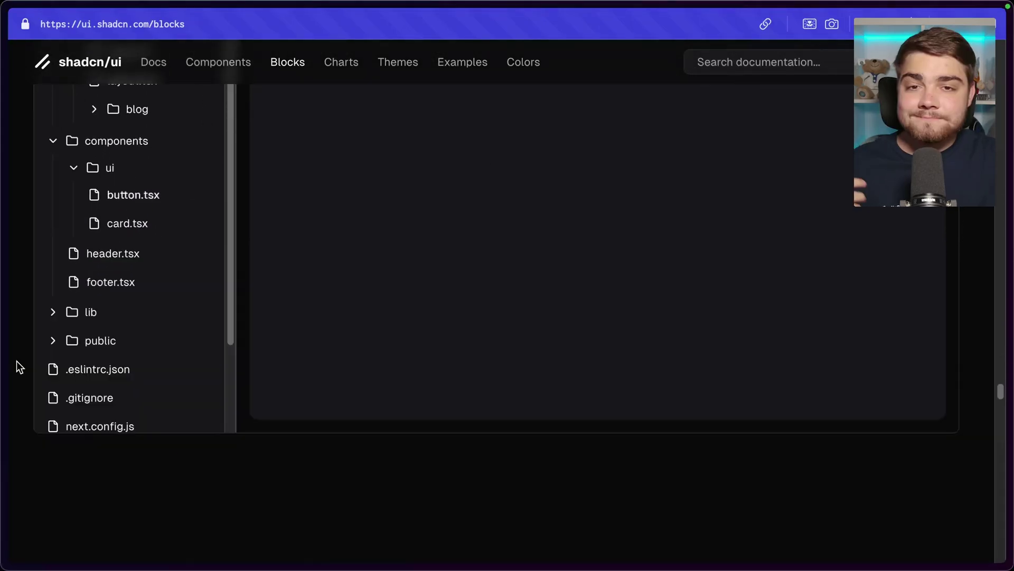
pyautogui.scroll(-4, 17, 360)
pyautogui.scroll(-10, 17, 360)
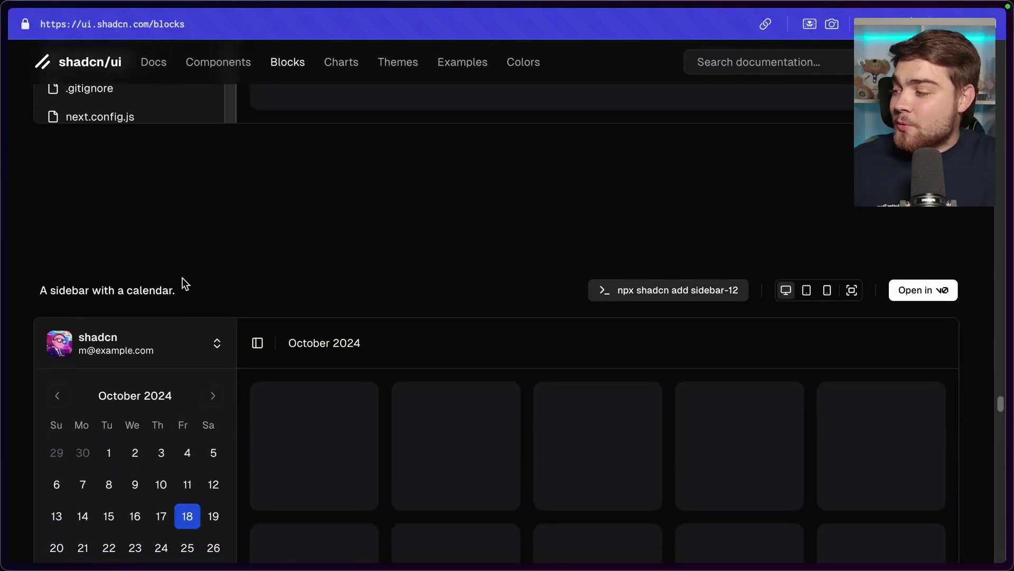
pyautogui.scroll(-7, 231, 245)
pyautogui.scroll(3, 228, 249)
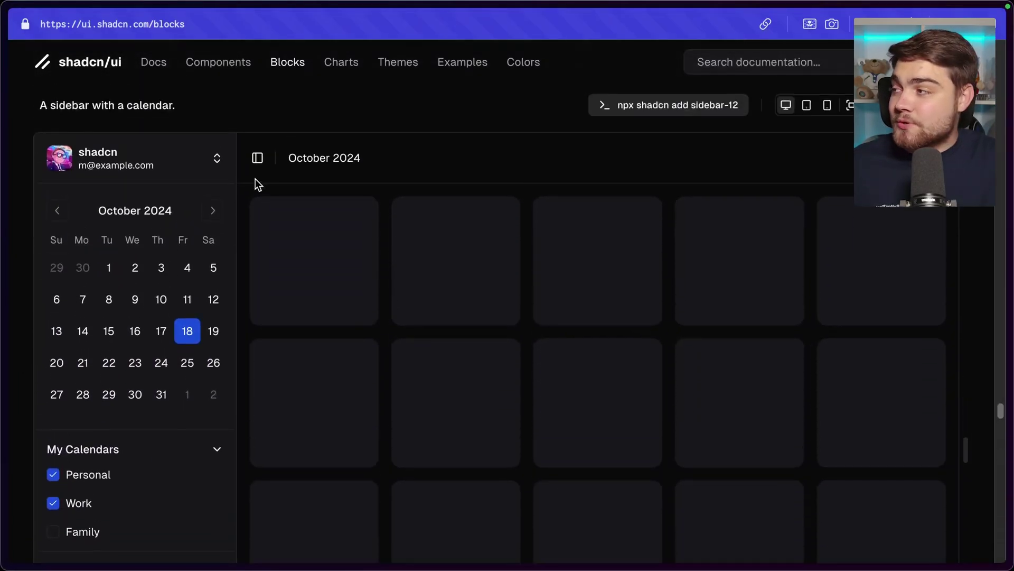
pyautogui.click(254, 164)
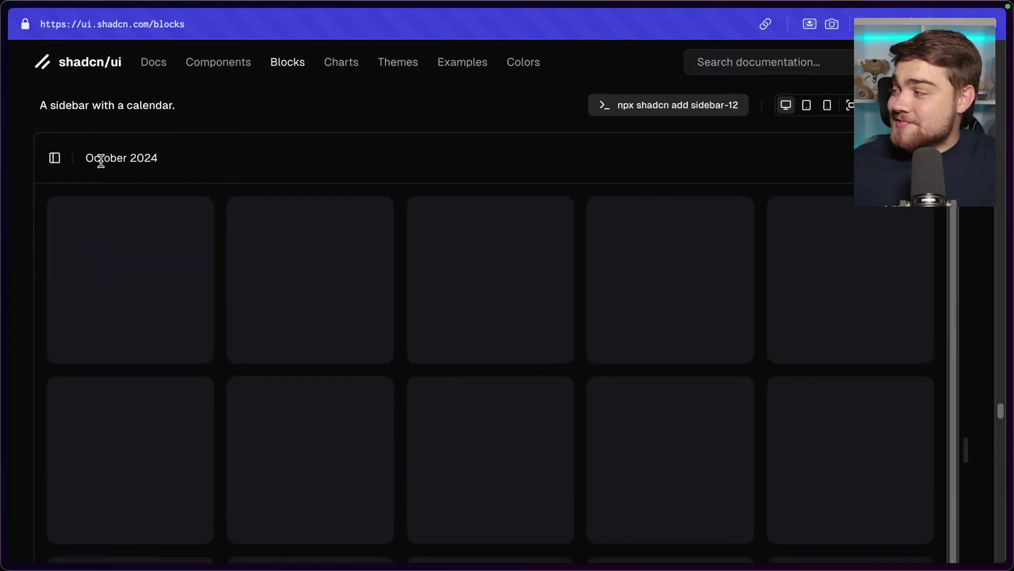
pyautogui.click(37, 177)
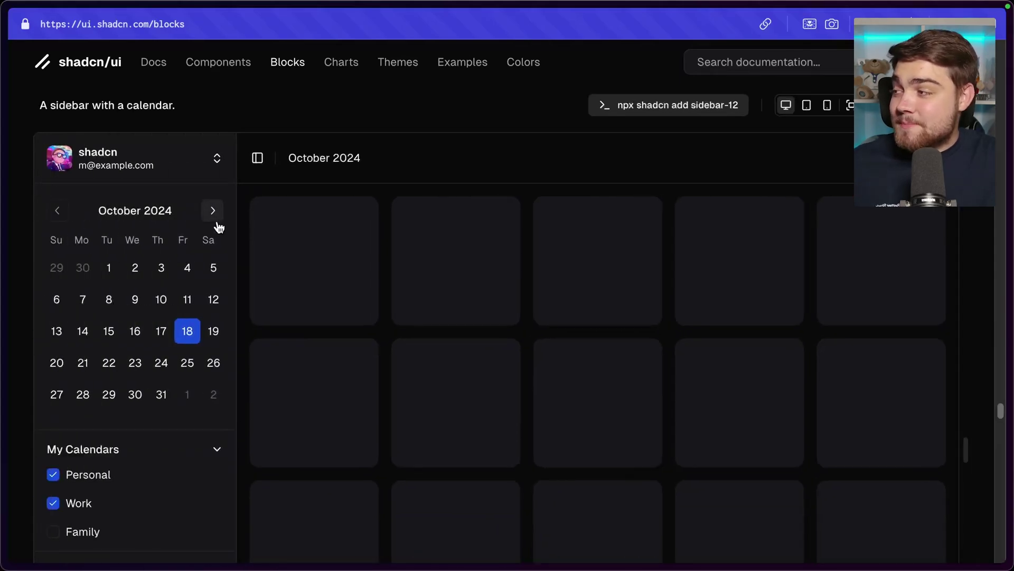
pyautogui.click(216, 218)
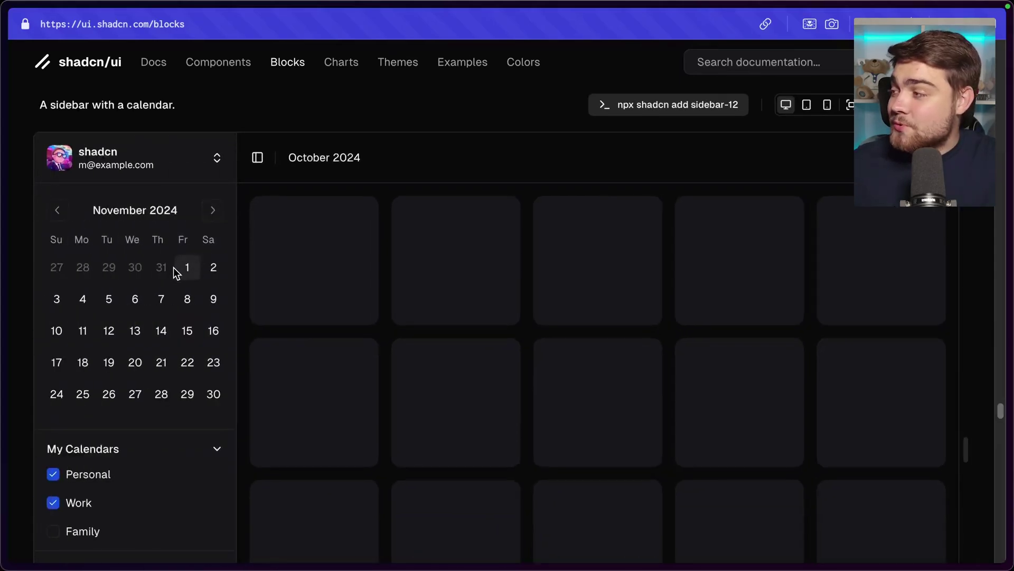
# Expand the Favorites calendars section and scroll on to the sidebar-13 dialog block
pyautogui.scroll(-4, 174, 267)
pyautogui.scroll(1, 133, 263)
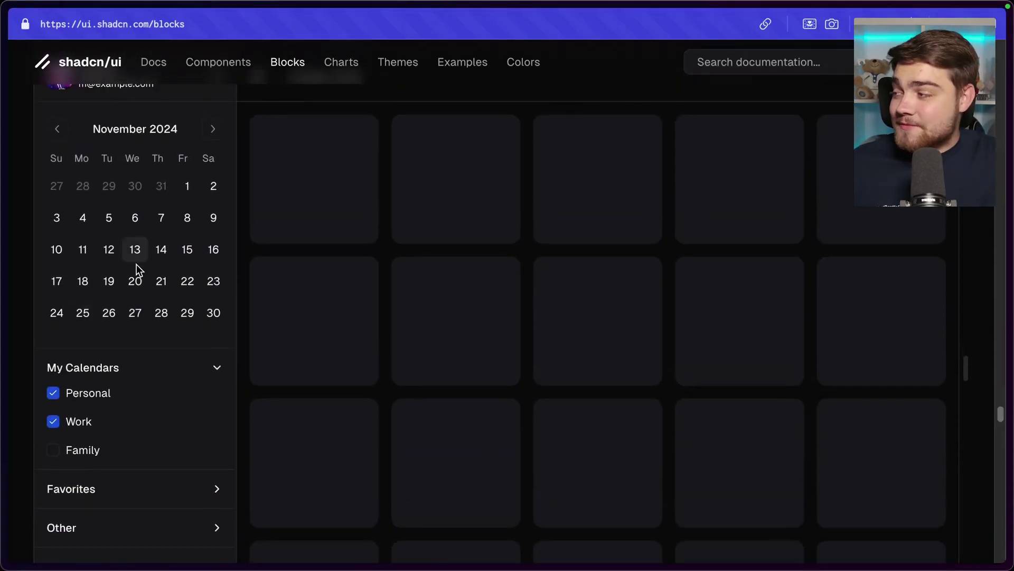
pyautogui.scroll(-1, 136, 264)
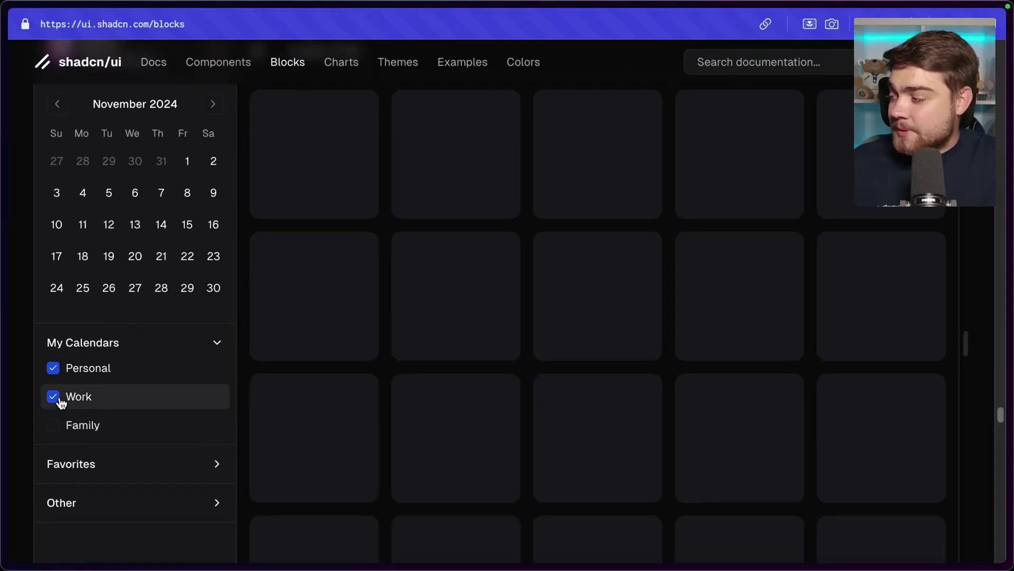
pyautogui.scroll(-4, 122, 378)
pyautogui.click(100, 358)
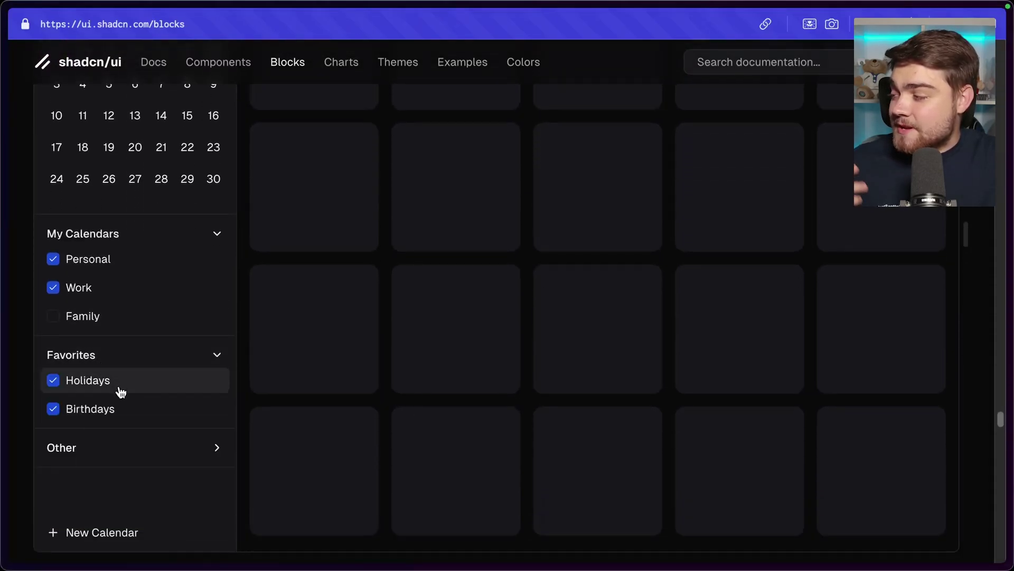
pyautogui.scroll(-3, 97, 378)
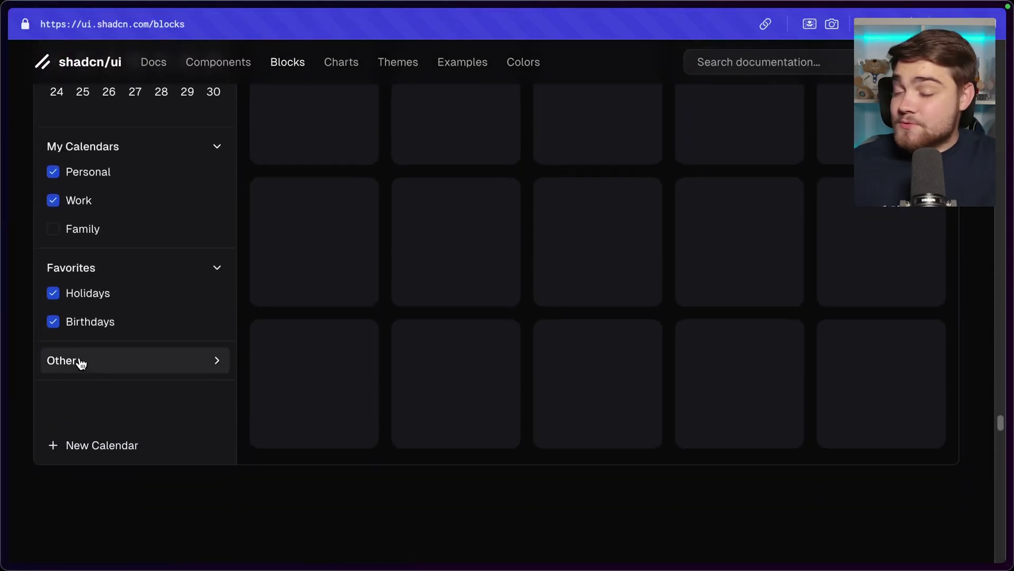
pyautogui.scroll(-12, 81, 363)
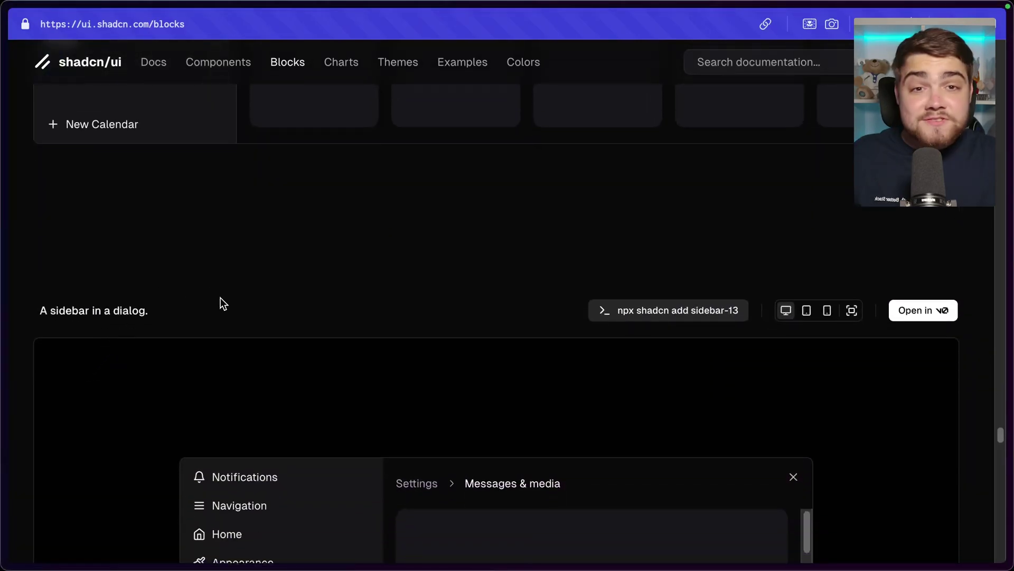
# Close and reopen the settings dialog preview twice
pyautogui.scroll(-2, 222, 296)
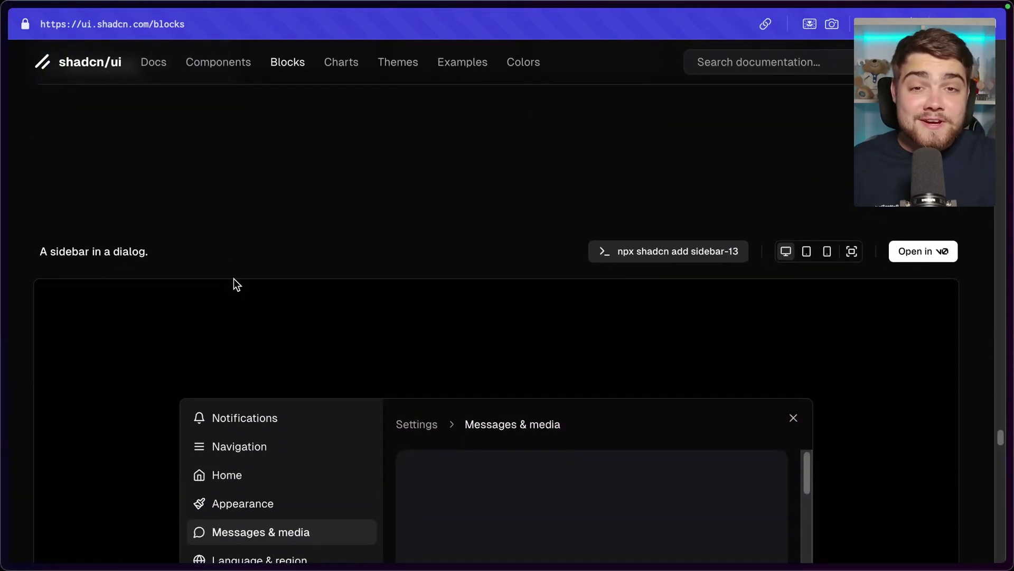
pyautogui.scroll(-3, 246, 280)
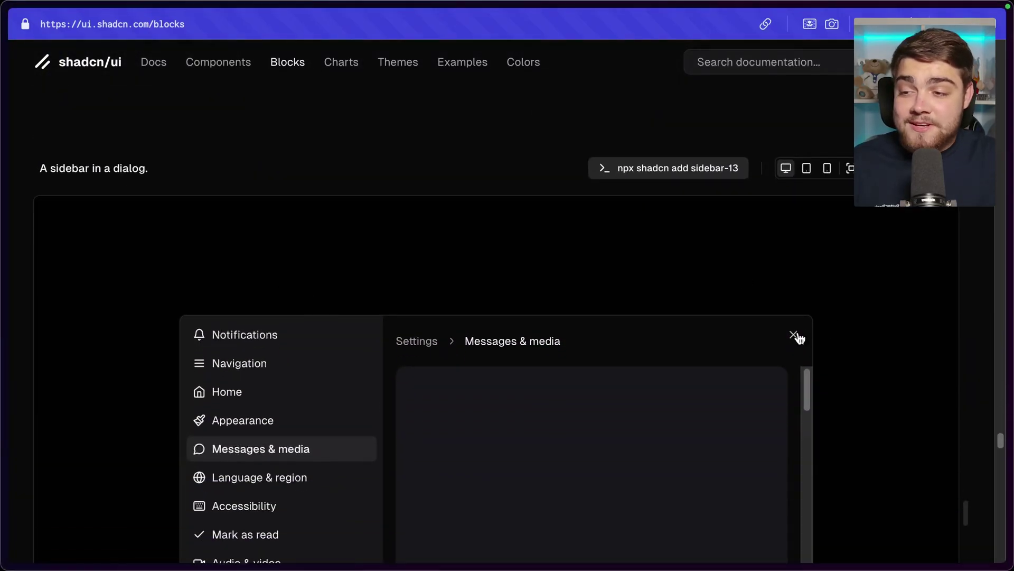
pyautogui.click(794, 335)
pyautogui.scroll(-4, 607, 217)
pyautogui.click(527, 391)
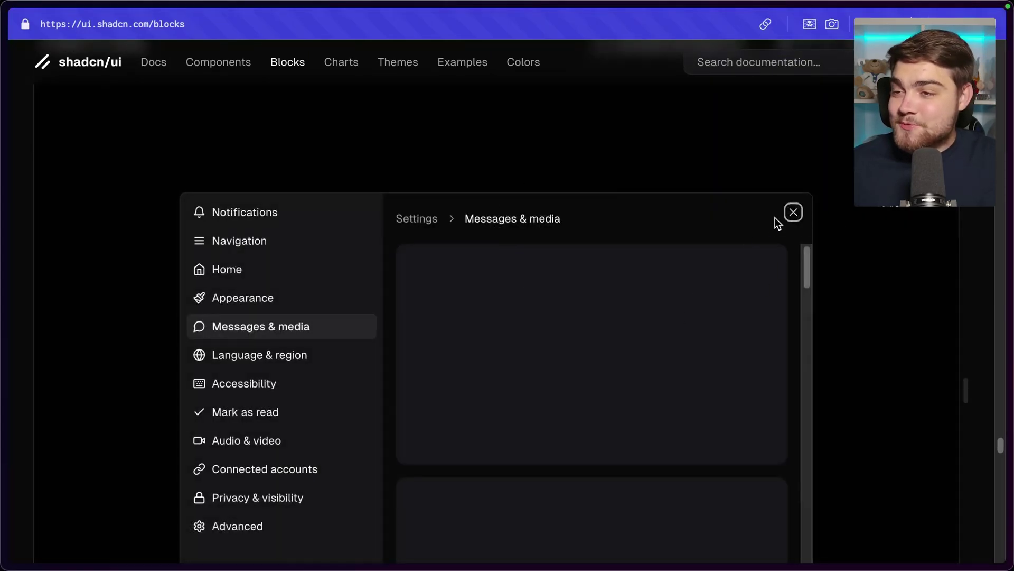
pyautogui.click(793, 212)
pyautogui.click(515, 391)
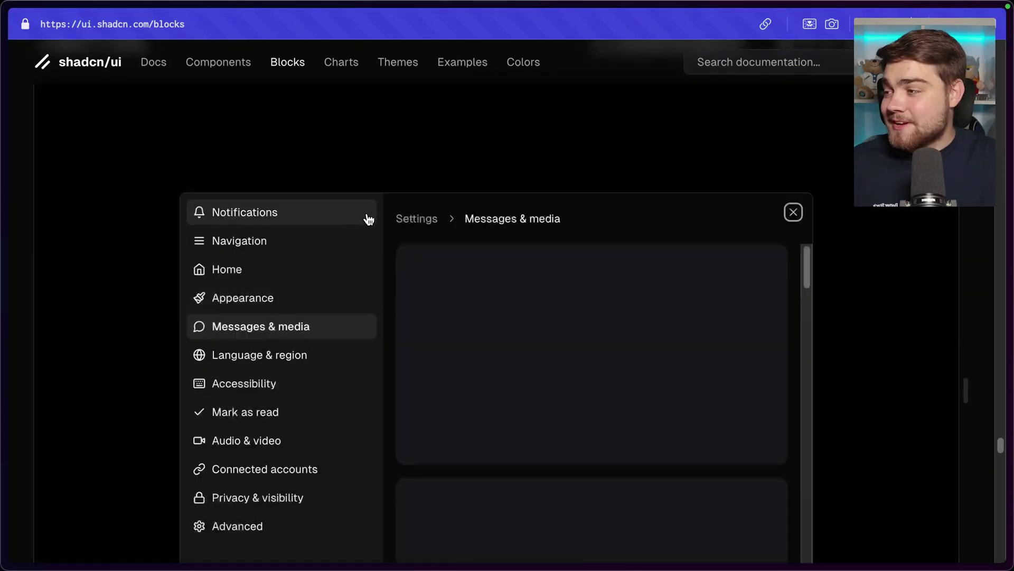
# Close the settings dialog and scroll down to the sidebar-14 right-sidebar block
pyautogui.scroll(-1, 324, 245)
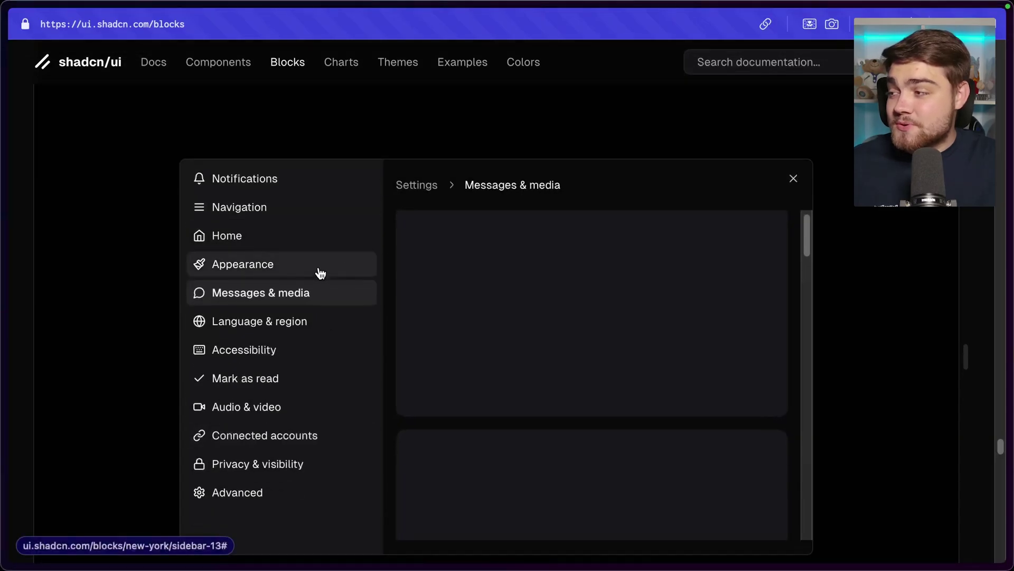
pyautogui.click(794, 179)
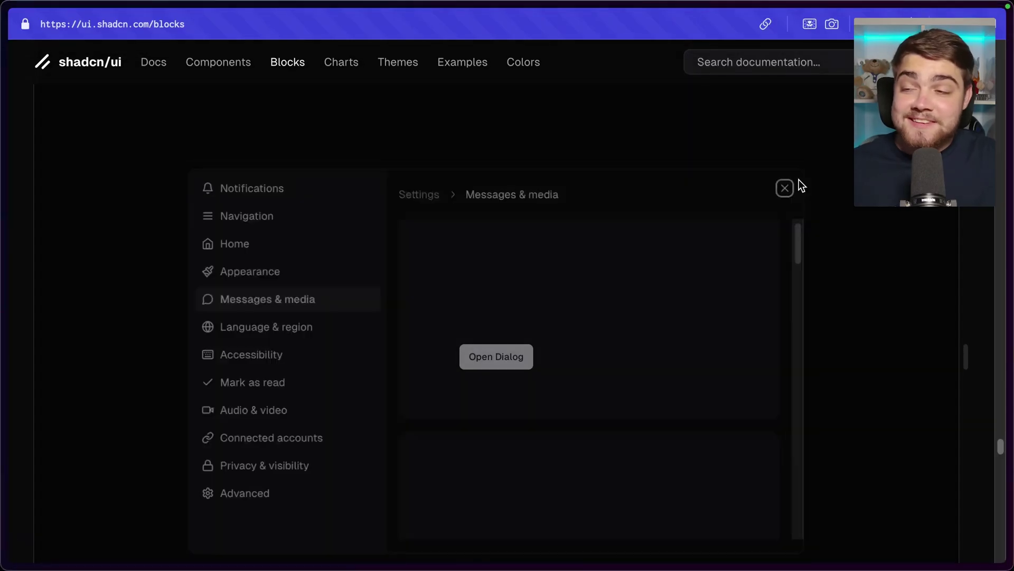
pyautogui.scroll(-6, 777, 220)
pyautogui.scroll(-2, 354, 309)
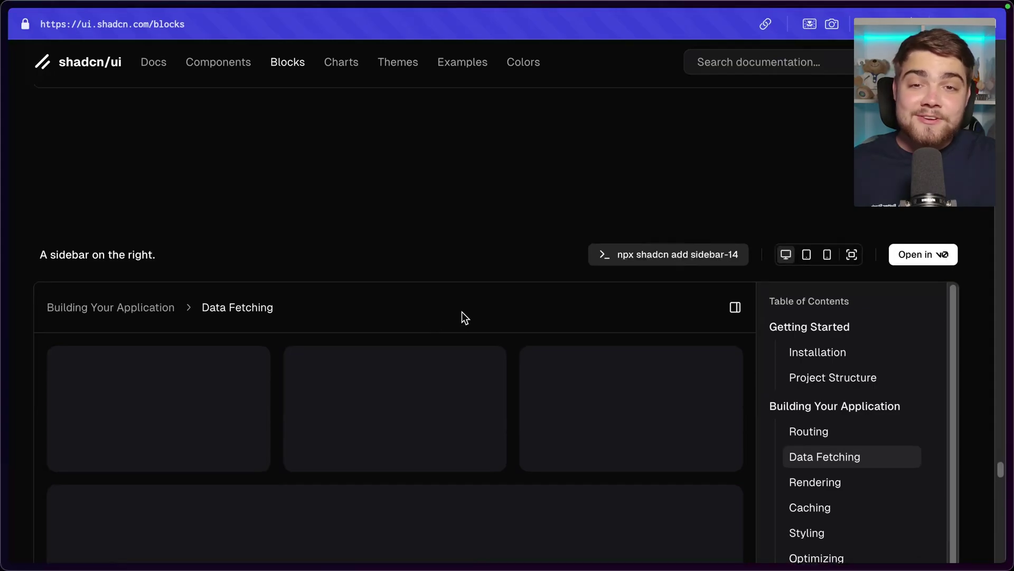
# Collapse and reopen the right sidebar in the sidebar-14 preview
pyautogui.click(734, 309)
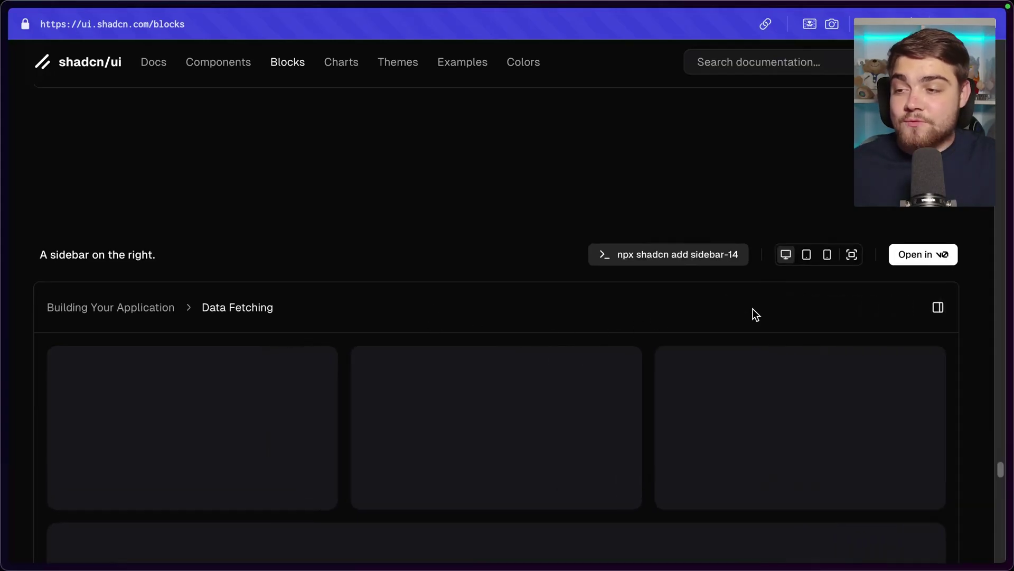
pyautogui.click(941, 311)
pyautogui.scroll(-14, 569, 249)
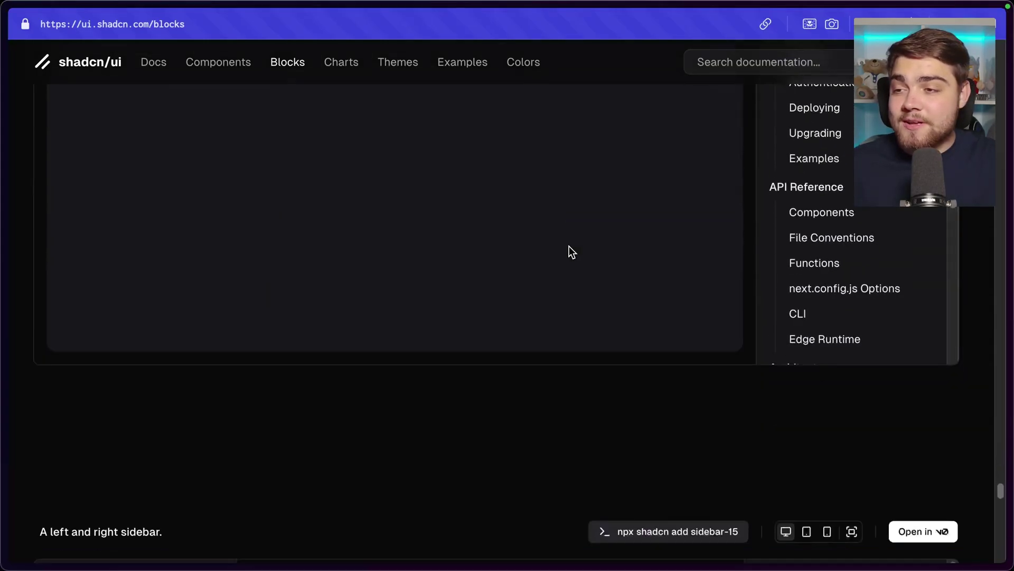
pyautogui.scroll(-3, 512, 290)
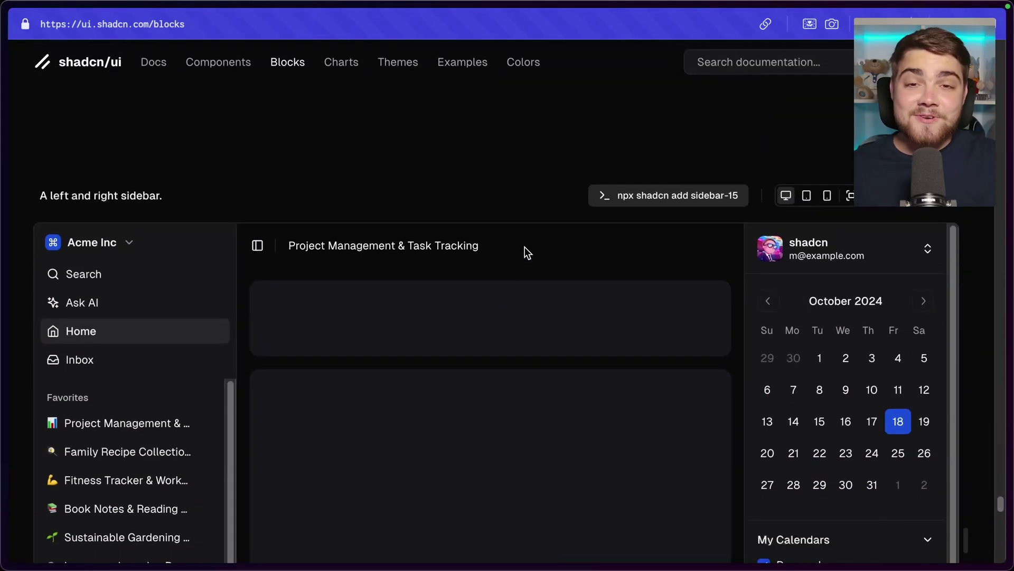
# Scroll past the sidebar-15 left-and-right block down to the login-01 block
pyautogui.scroll(-1, 520, 252)
pyautogui.scroll(-3, 386, 197)
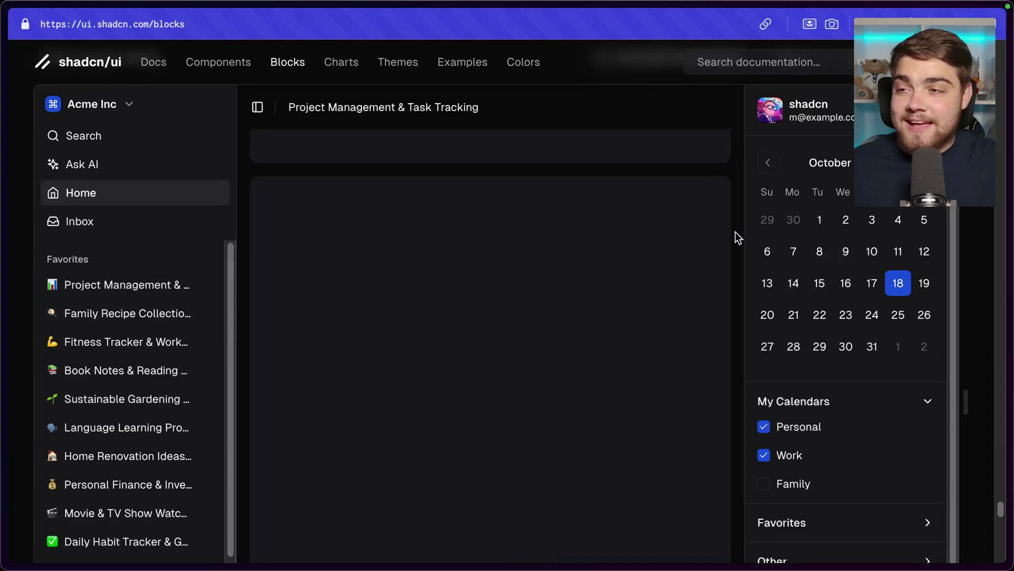
pyautogui.scroll(-4, 20, 398)
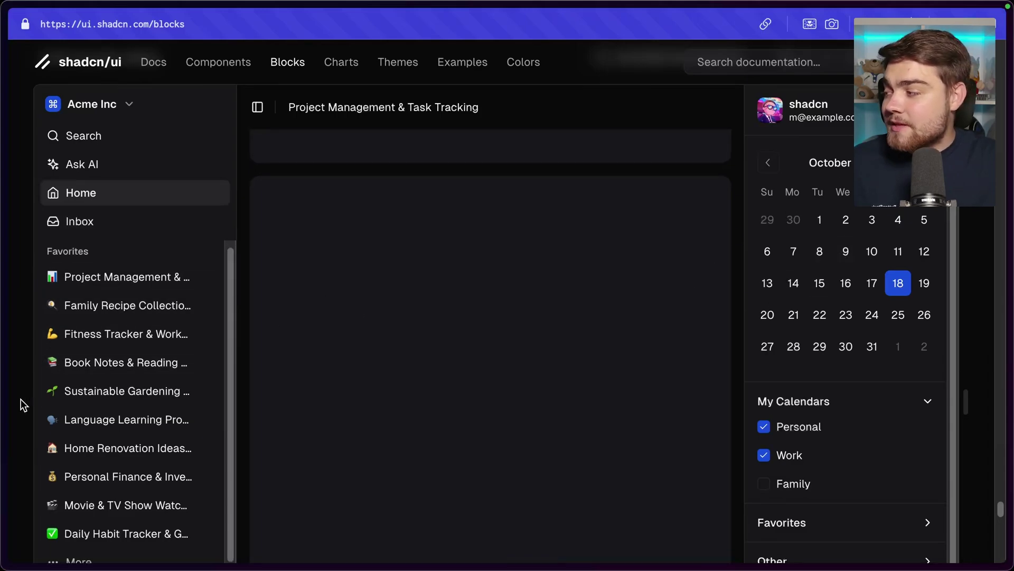
pyautogui.scroll(-4, 21, 398)
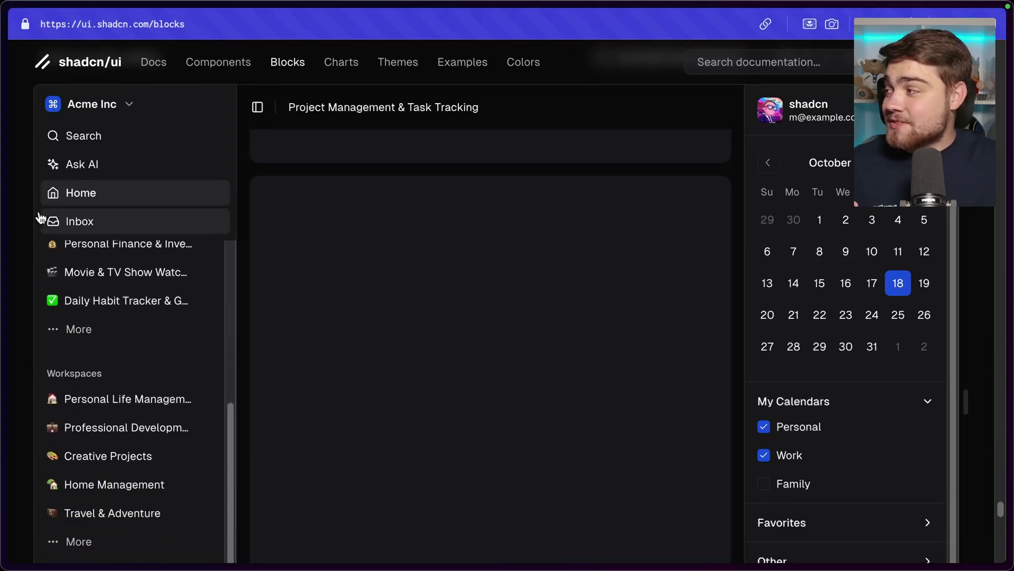
pyautogui.scroll(-5, 22, 227)
pyautogui.scroll(-5, 22, 232)
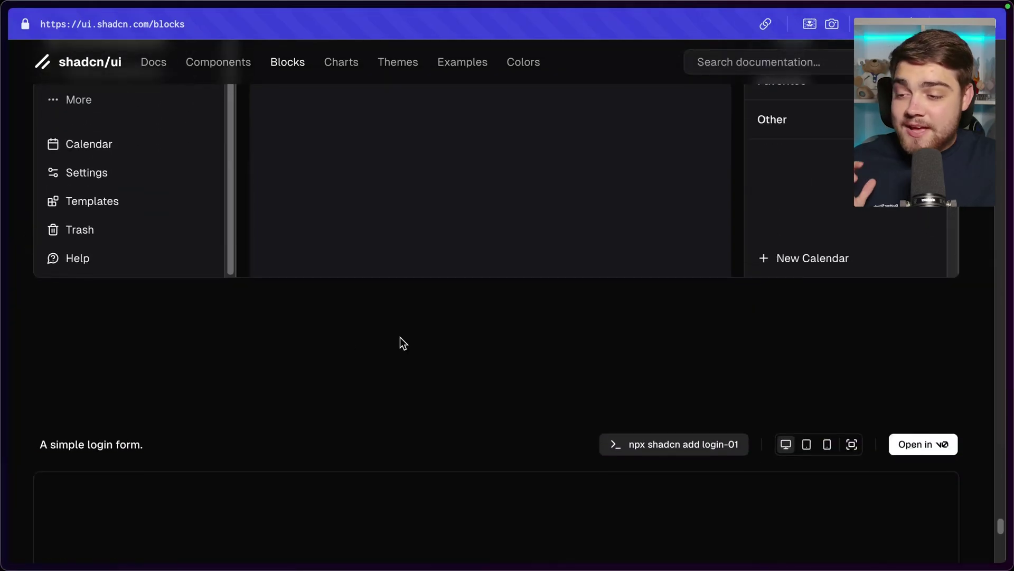
pyautogui.scroll(-2, 400, 333)
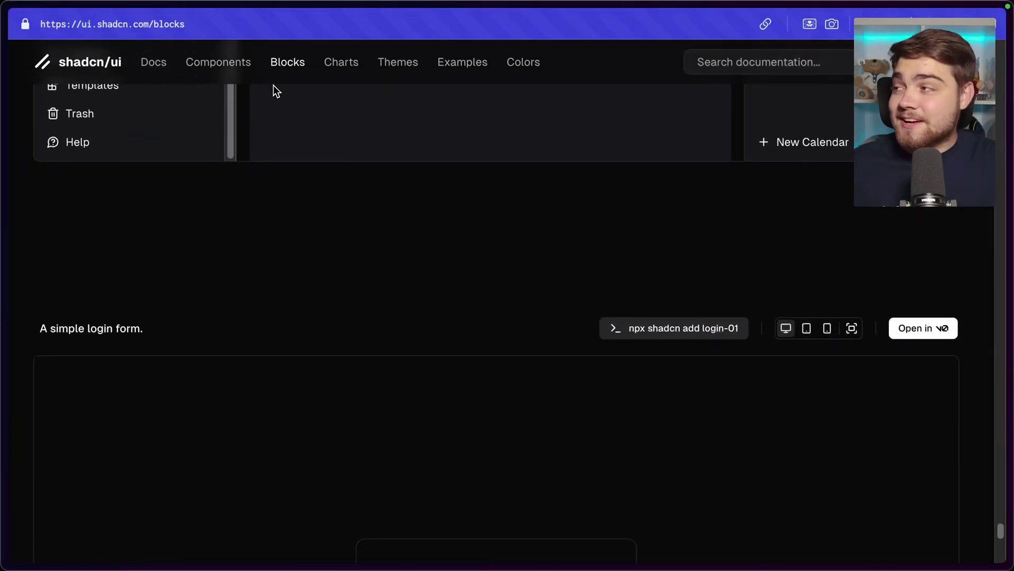
# Go to the Sidebar page in the Components documentation
pyautogui.click(222, 65)
pyautogui.scroll(-6, 169, 482)
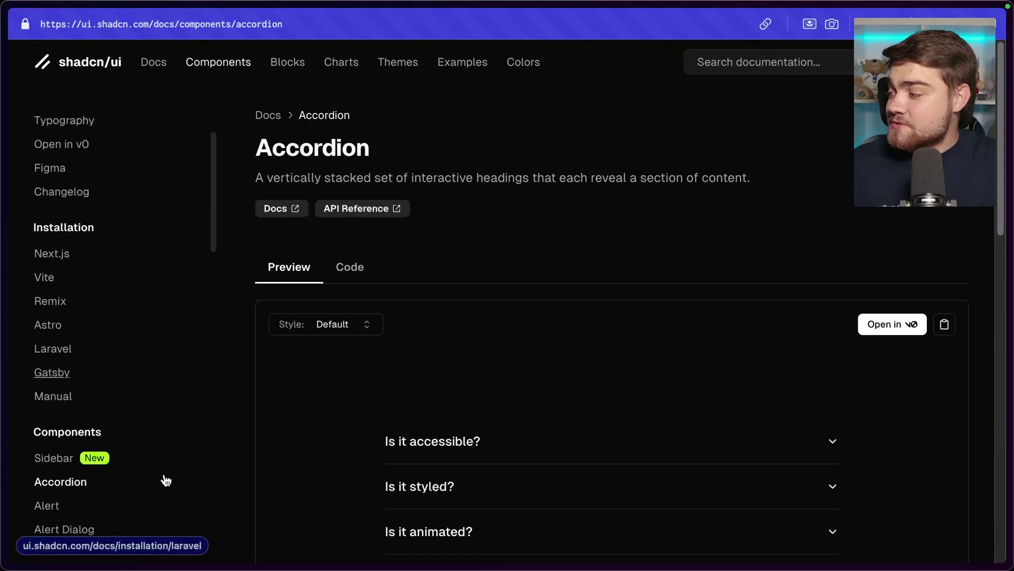
pyautogui.click(80, 290)
pyautogui.scroll(-1, 511, 262)
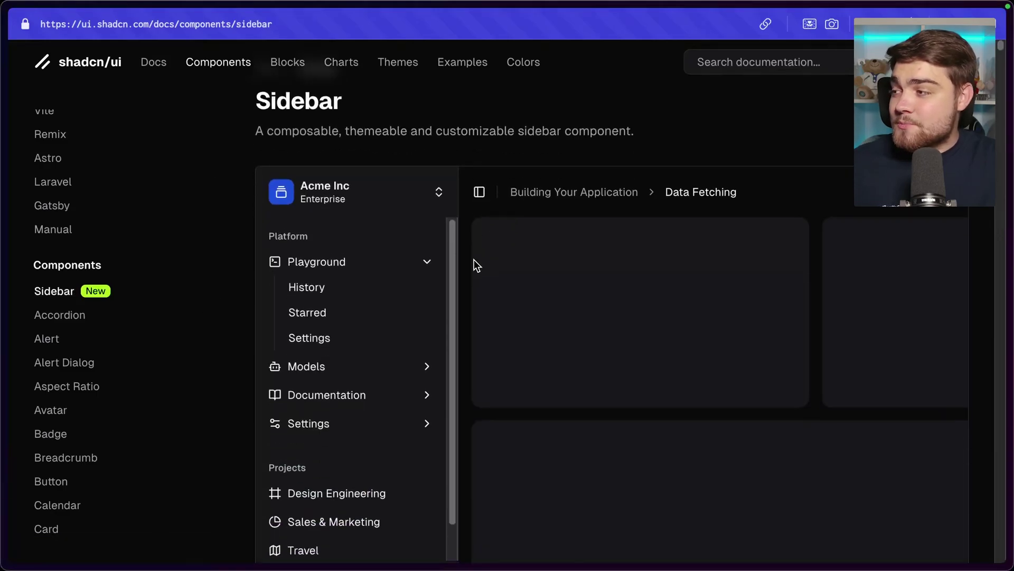
pyautogui.scroll(-3, 449, 197)
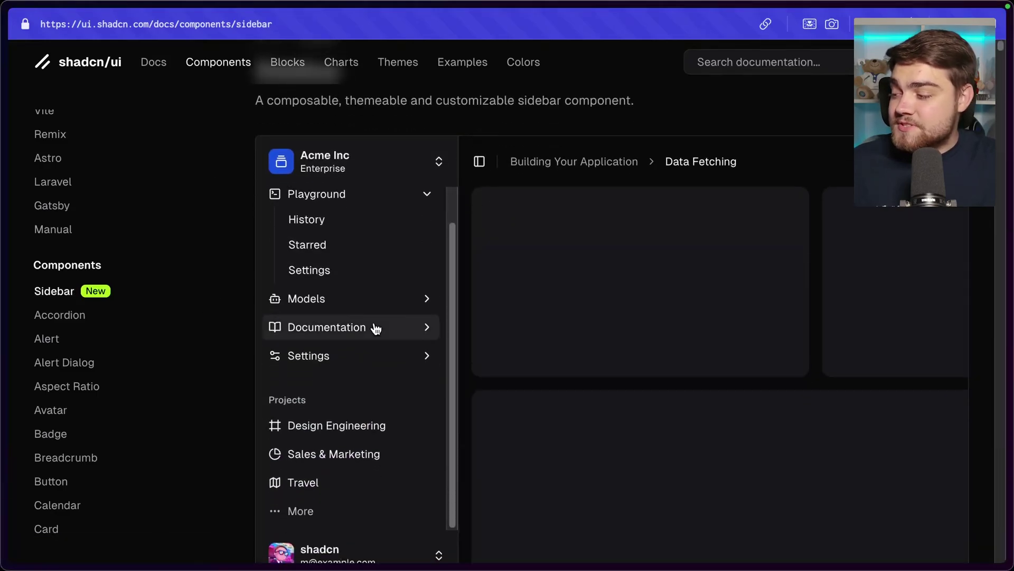
pyautogui.scroll(1, 382, 193)
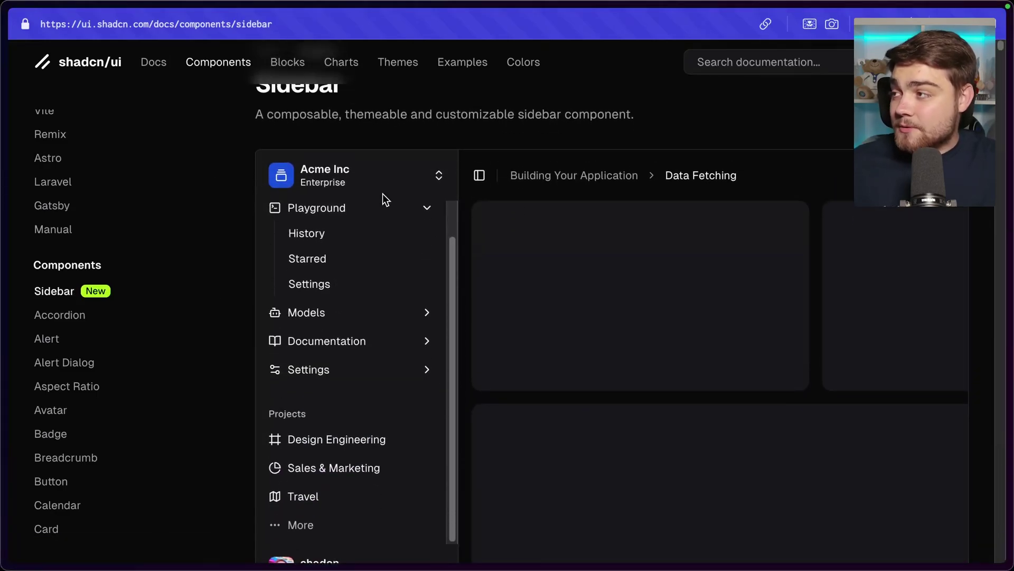
# Open and close the demo's team switcher, then collapse its Playground group
pyautogui.click(428, 180)
pyautogui.click(421, 211)
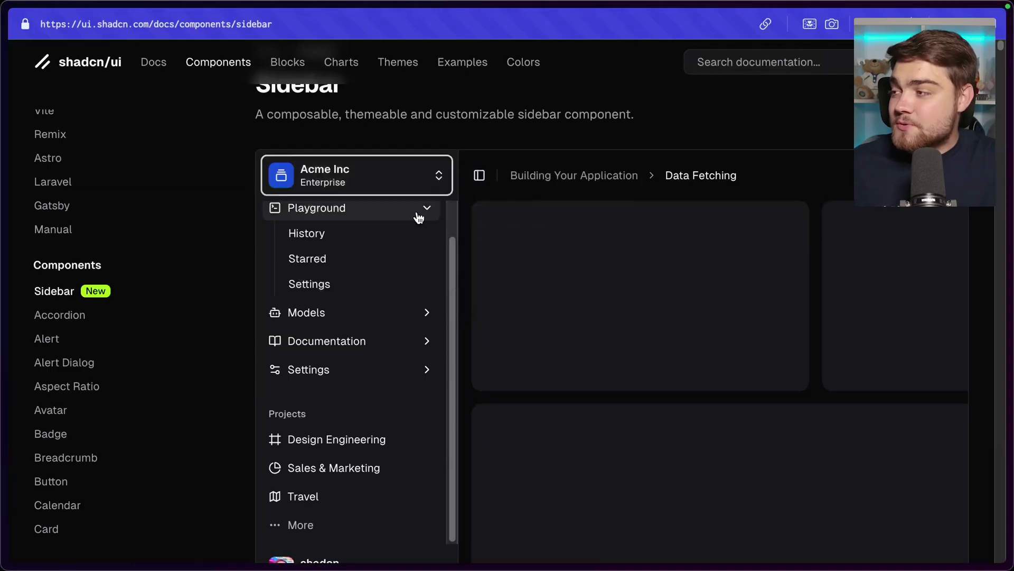
pyautogui.click(416, 215)
# Find Installation > CLI and select the npx shadcn@latest add sidebar command
pyautogui.scroll(-3, 215, 365)
pyautogui.scroll(-10, 230, 371)
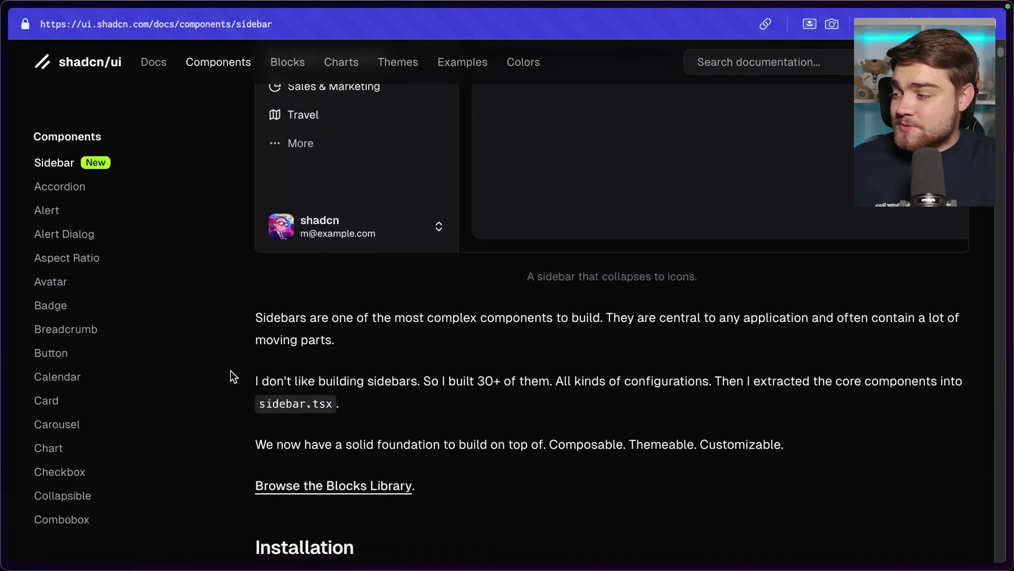
pyautogui.scroll(-4, 269, 360)
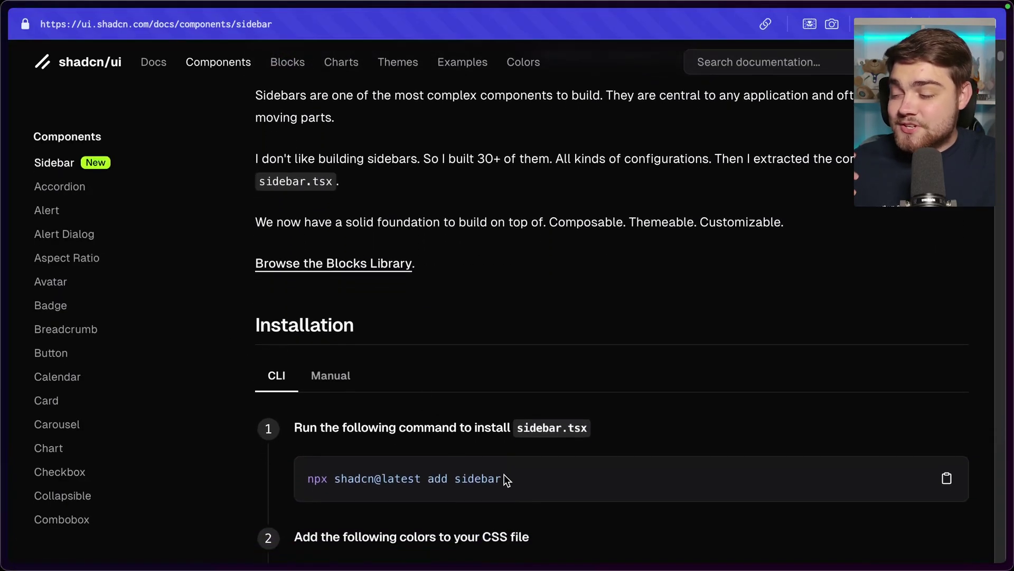
pyautogui.moveTo(502, 478); pyautogui.dragTo(315, 489)
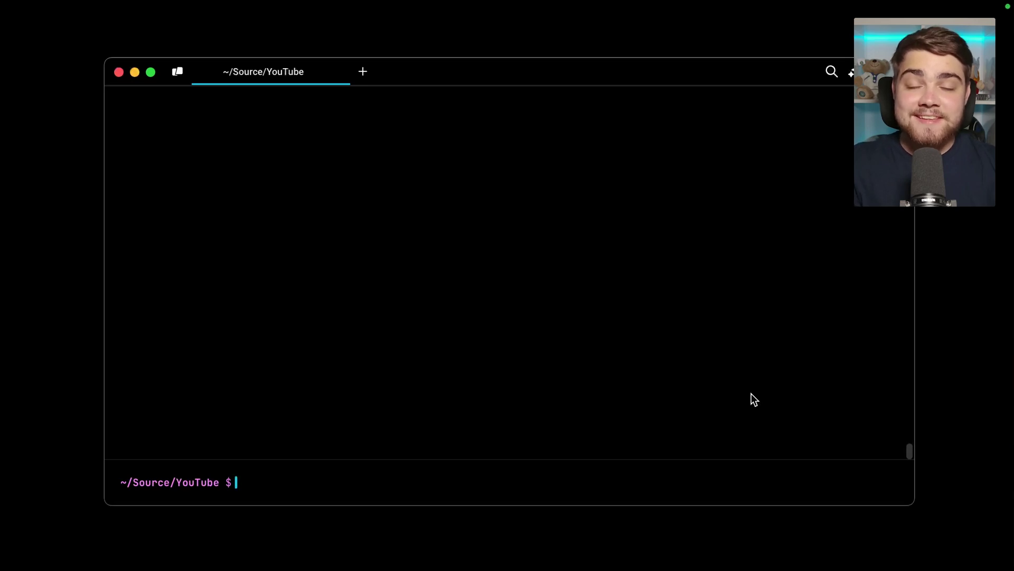
# Run pnpm dlx shadcn init and create a new Next.js project named 'sidebar'
pyautogui.write('pnpm dlx s')
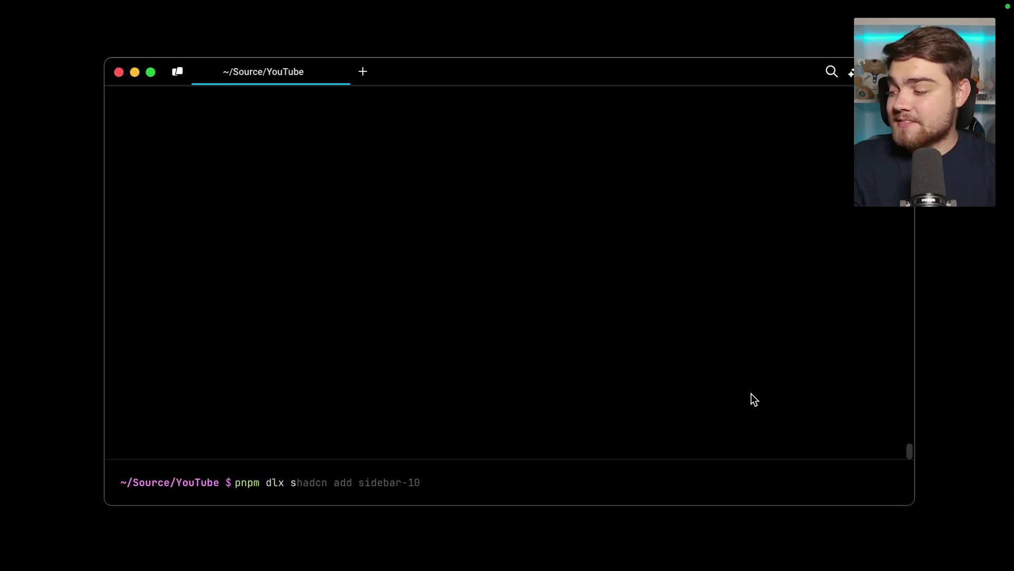
pyautogui.write('hadcn init -d')
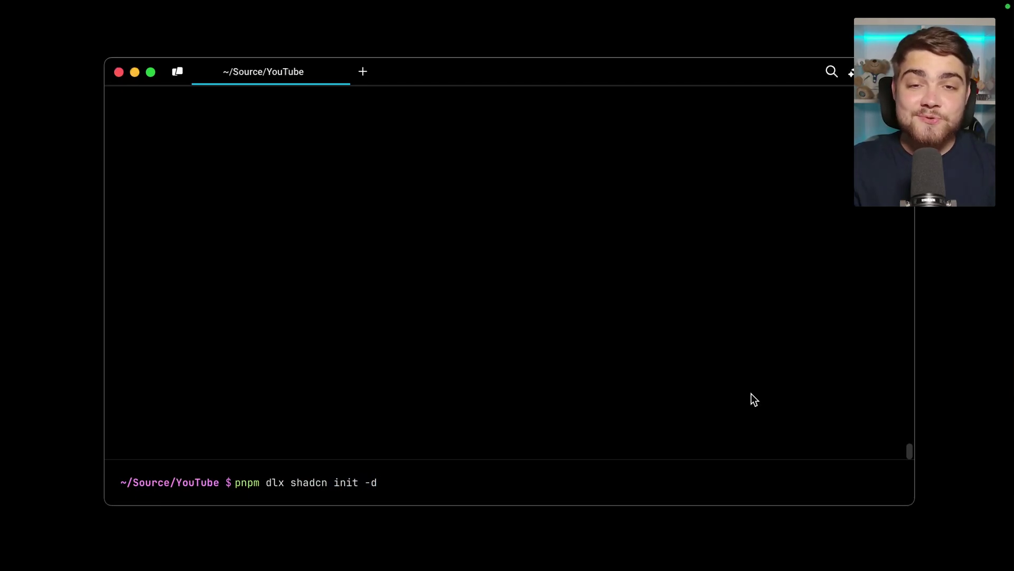
pyautogui.press('Return')
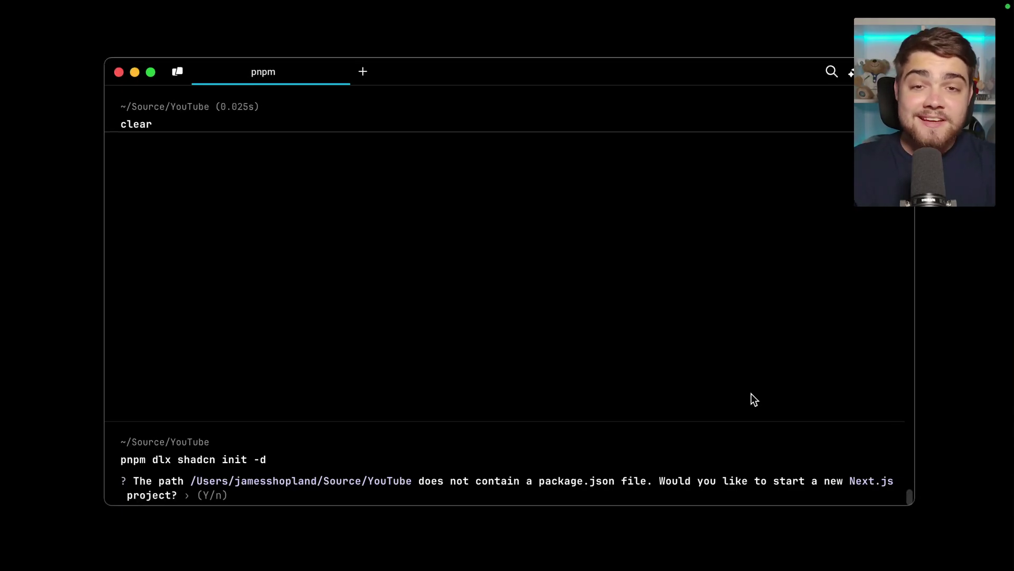
pyautogui.press('Return')
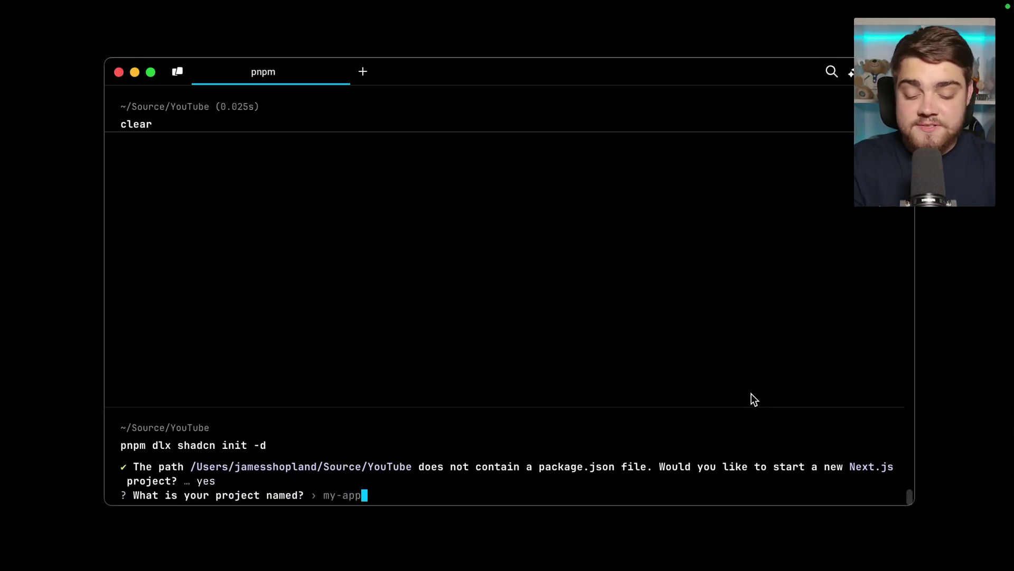
pyautogui.write('sidebar')
pyautogui.press('Return')
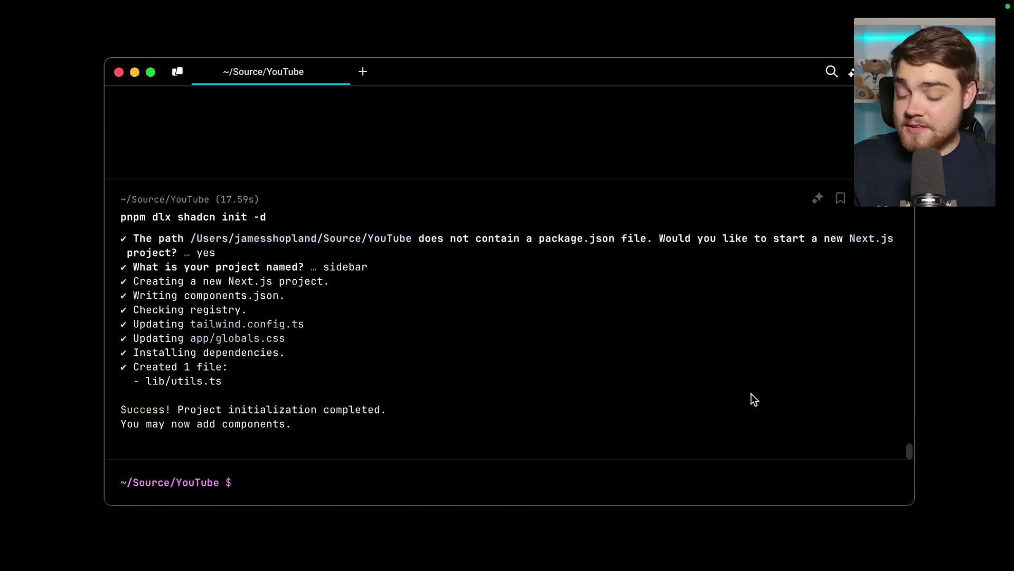
# Move into the sidebar folder and run pnpm dlx shadcn add sidebar-10
pyautogui.write('cd sidebar/')
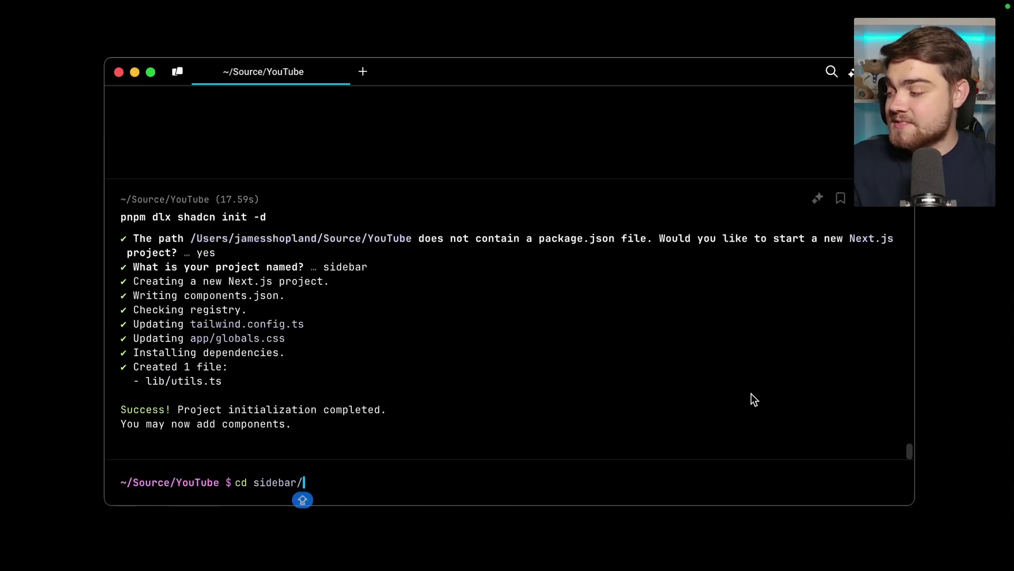
pyautogui.press('Return')
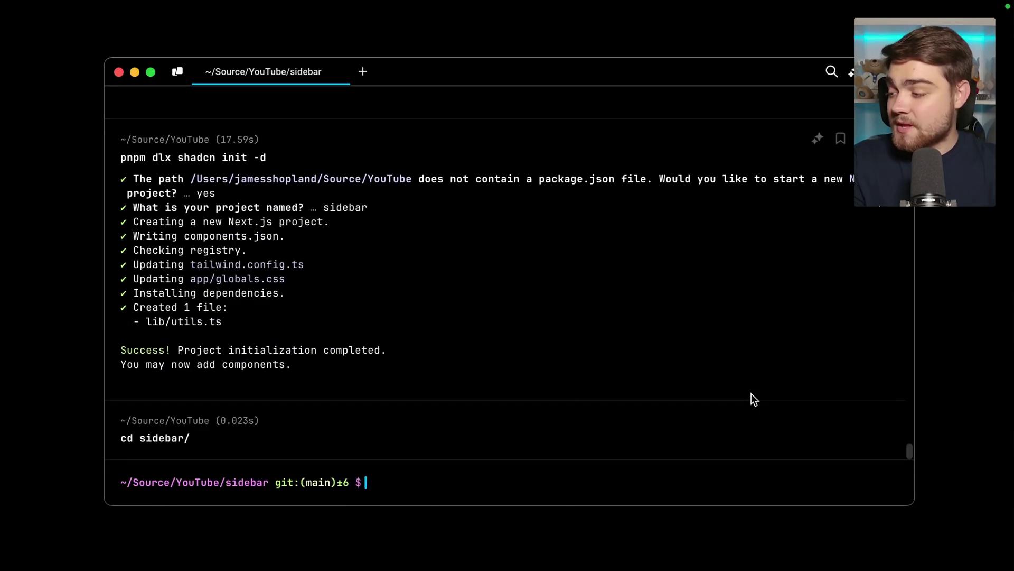
pyautogui.write('pnpm dlx')
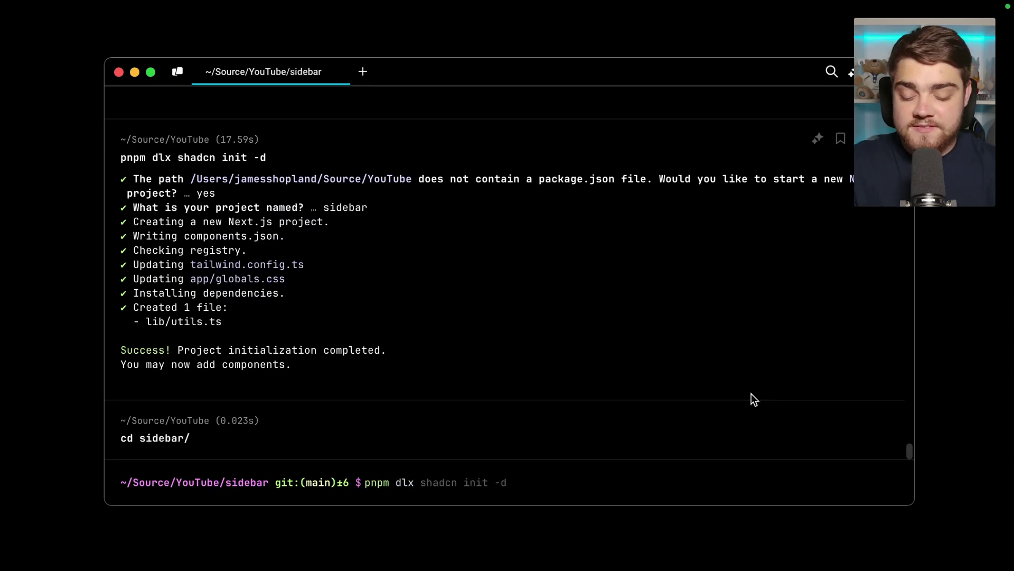
pyautogui.write('adcn add sidebar-10')
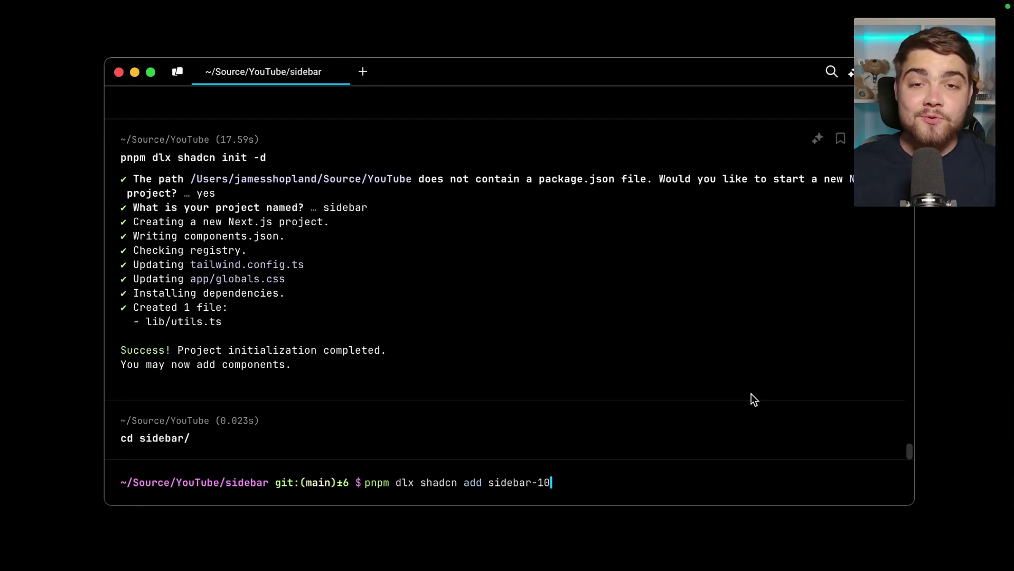
pyautogui.press('Return')
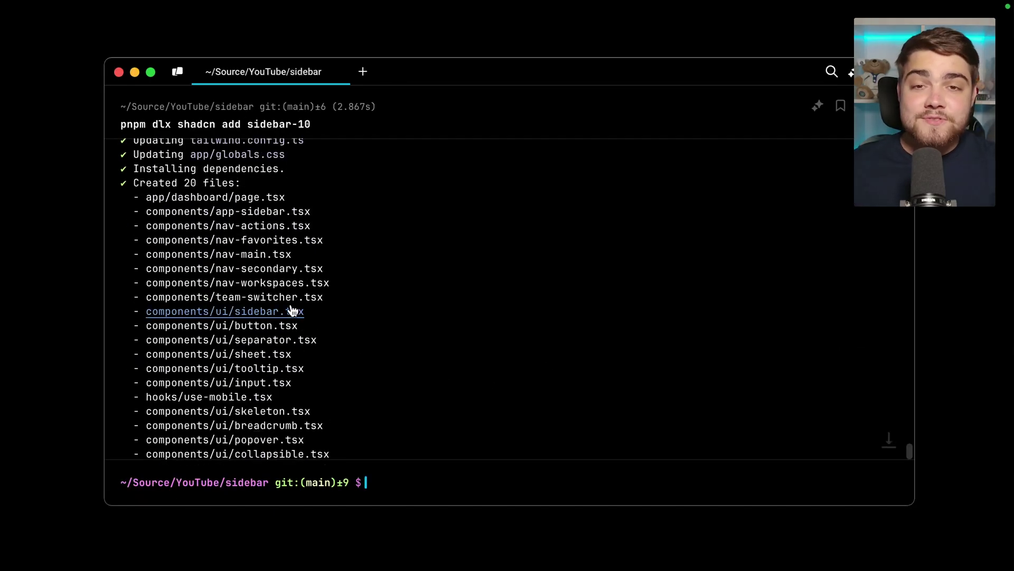
pyautogui.scroll(3, 272, 233)
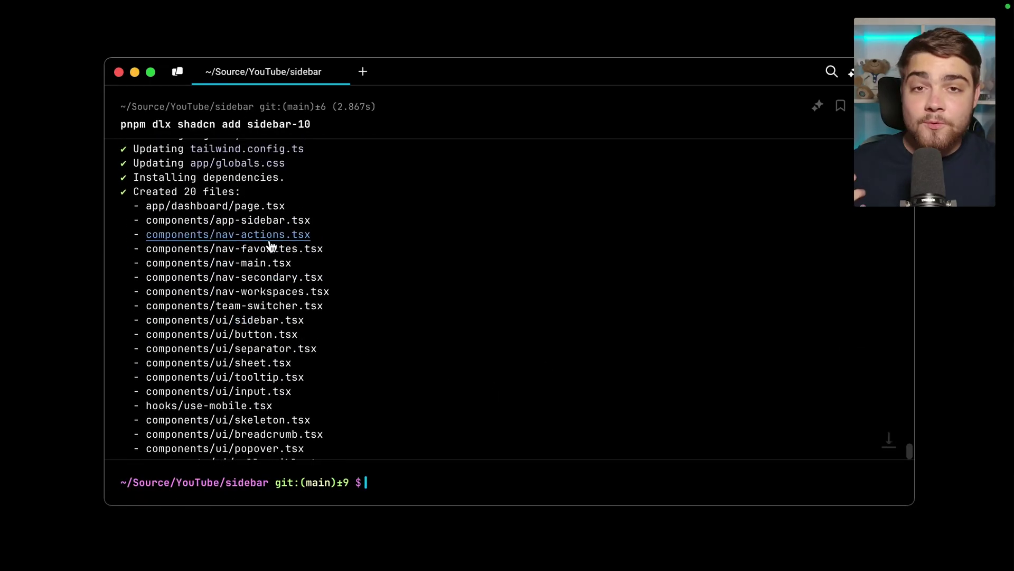